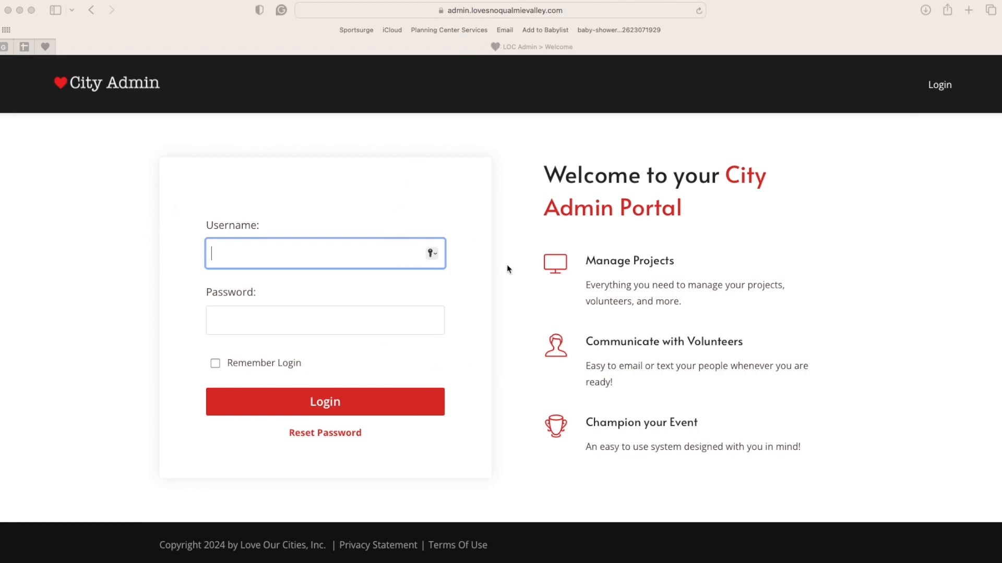
# - Log in with Safari's saved username and password to reach the My Projects page
pyautogui.click(316, 255)
pyautogui.click(187, 279)
pyautogui.click(232, 258)
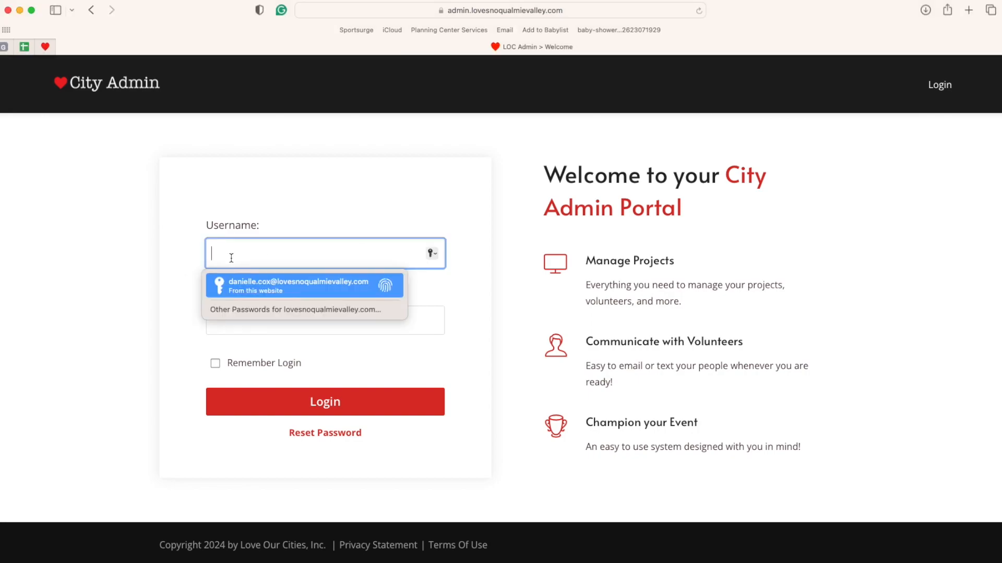
pyautogui.press('Return')
pyautogui.press('Return')
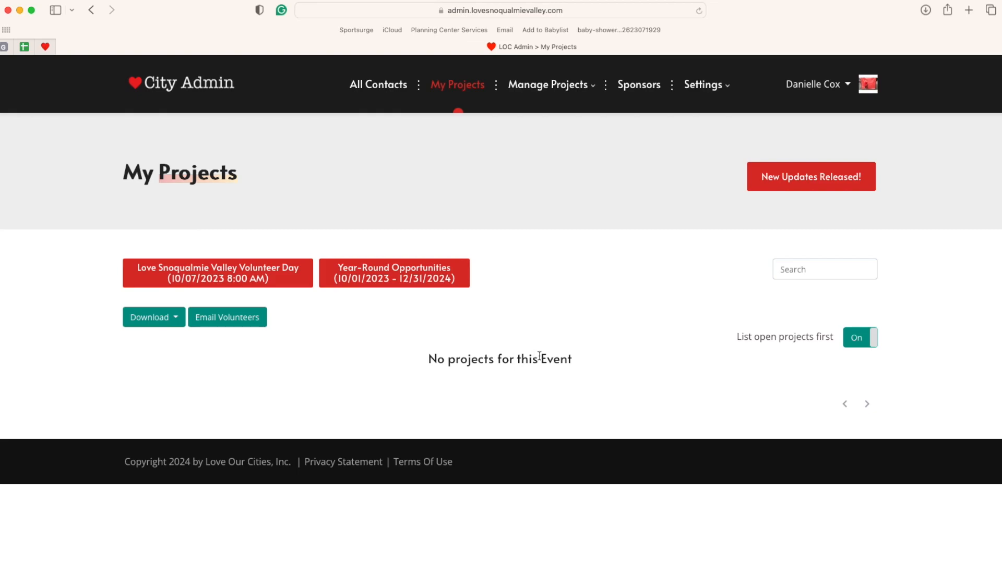
# - Open the Events list from the Manage Projects menu
pyautogui.click(528, 122)
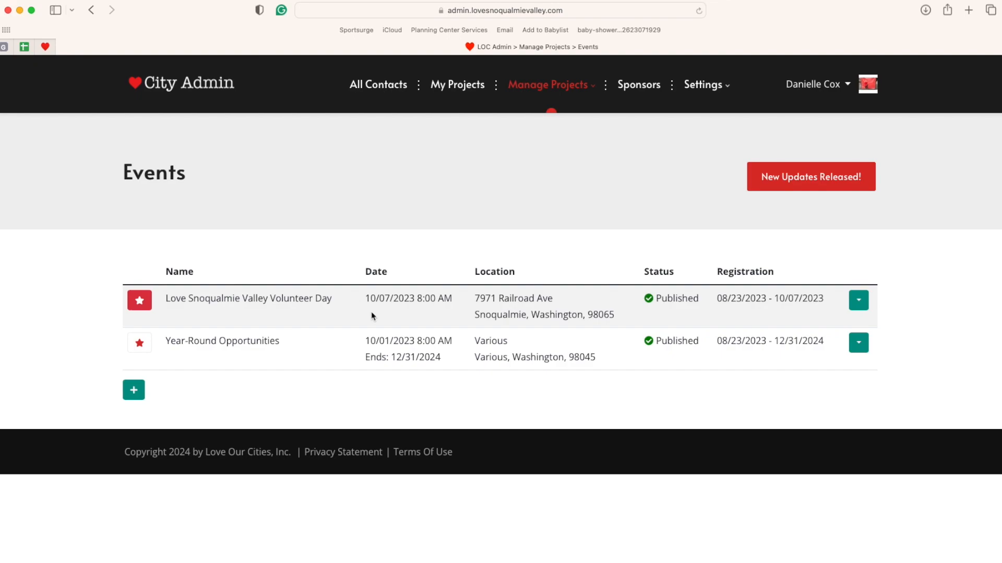
# - Start a new event named Test Event dated 02/03/2024
pyautogui.click(135, 391)
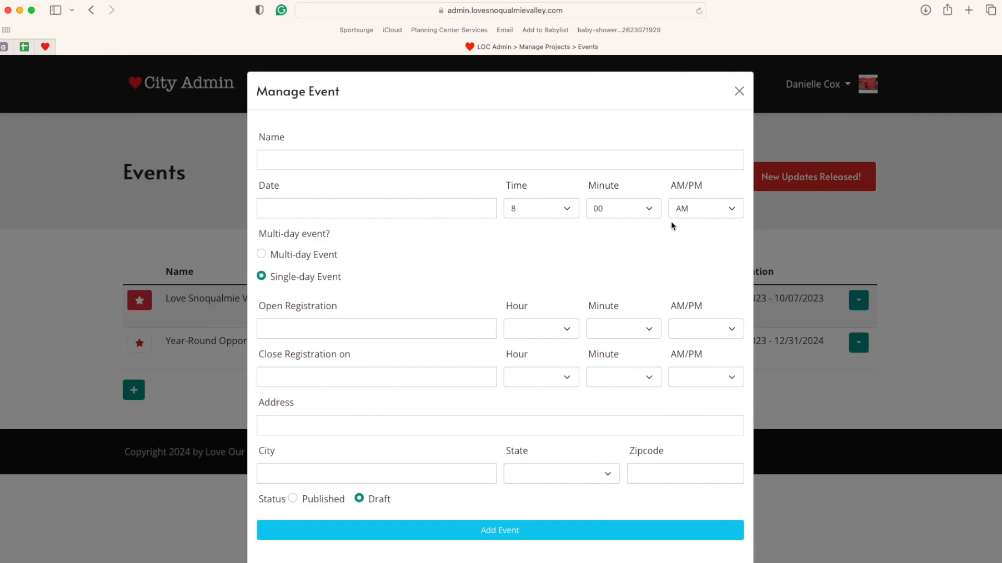
pyautogui.click(446, 208)
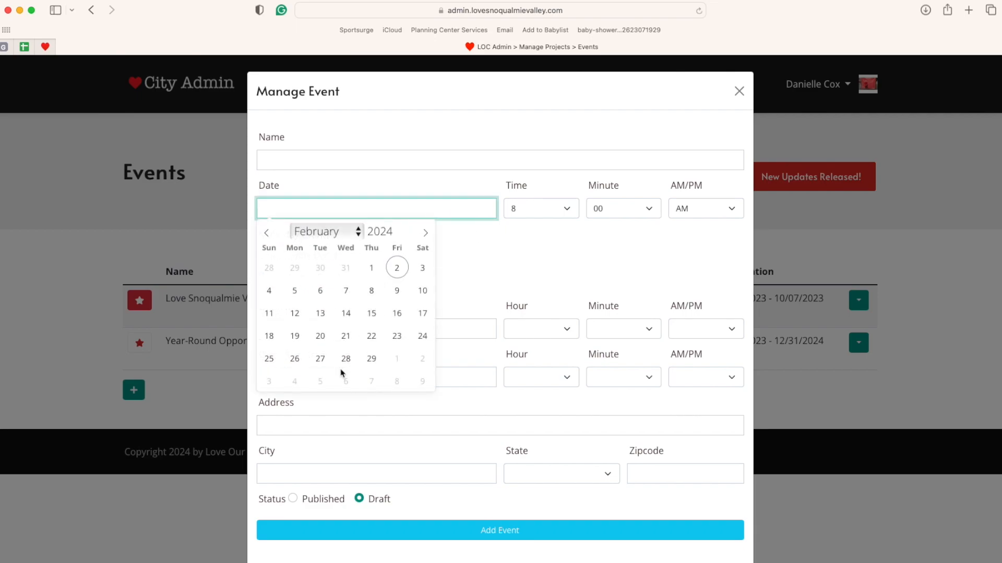
pyautogui.click(502, 232)
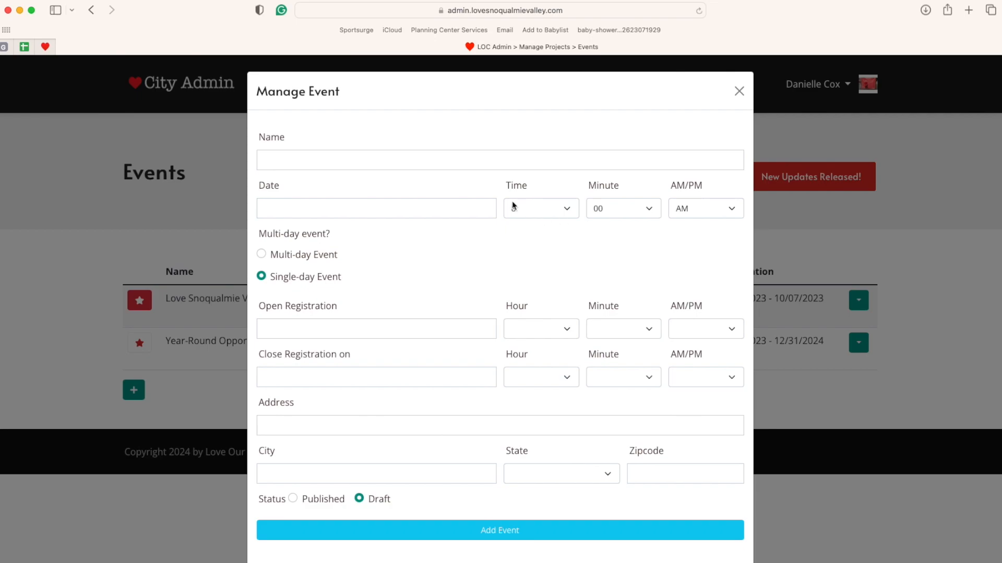
pyautogui.click(496, 163)
pyautogui.write('Test Event')
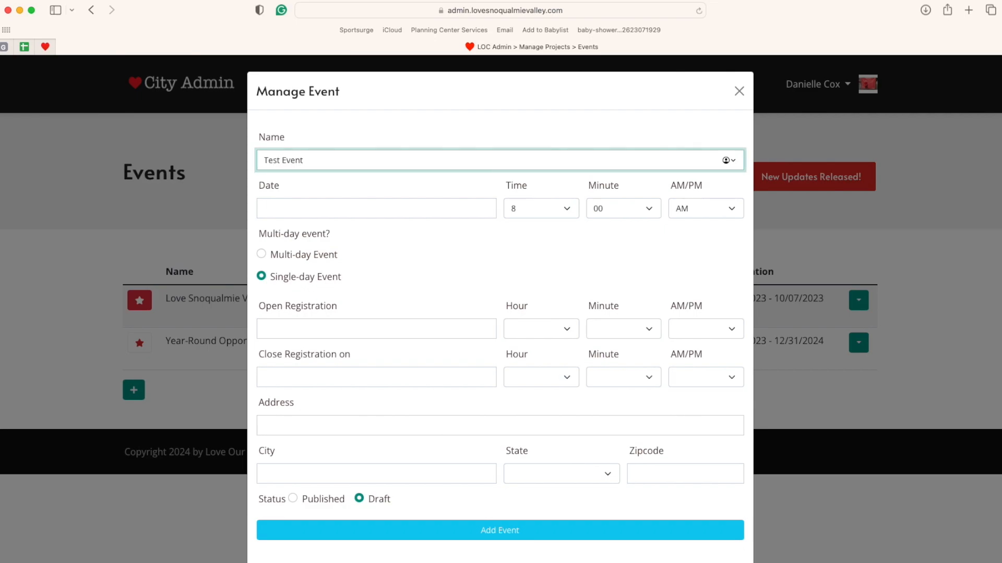
pyautogui.press('Tab')
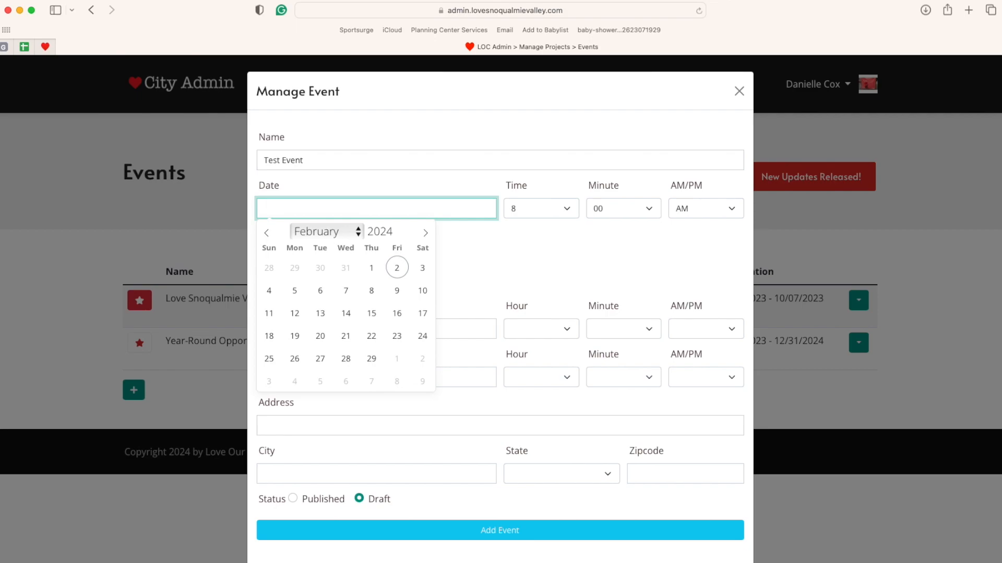
pyautogui.click(423, 274)
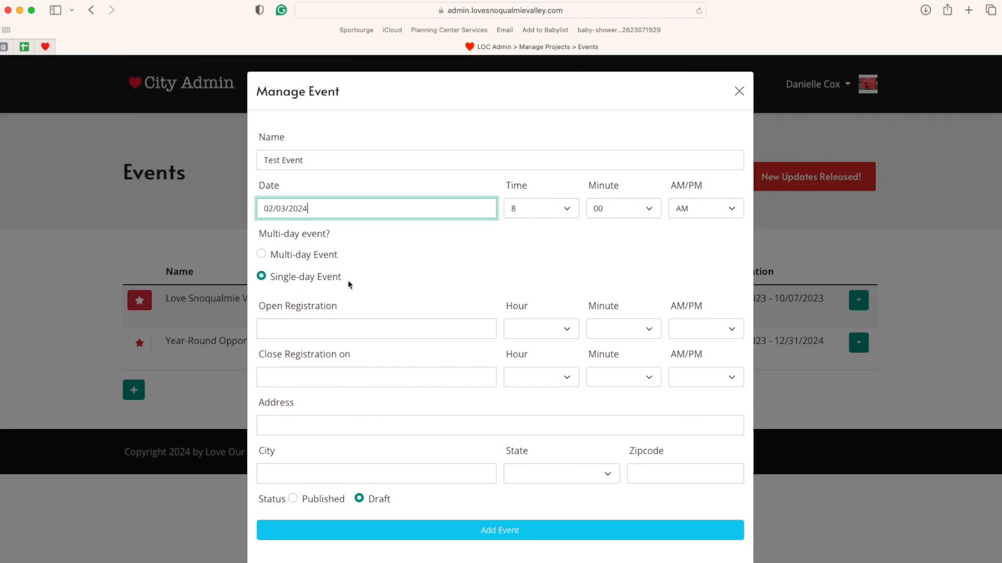
# - Set registration to open on 02/01/2024 at 6:00 AM
pyautogui.click(375, 332)
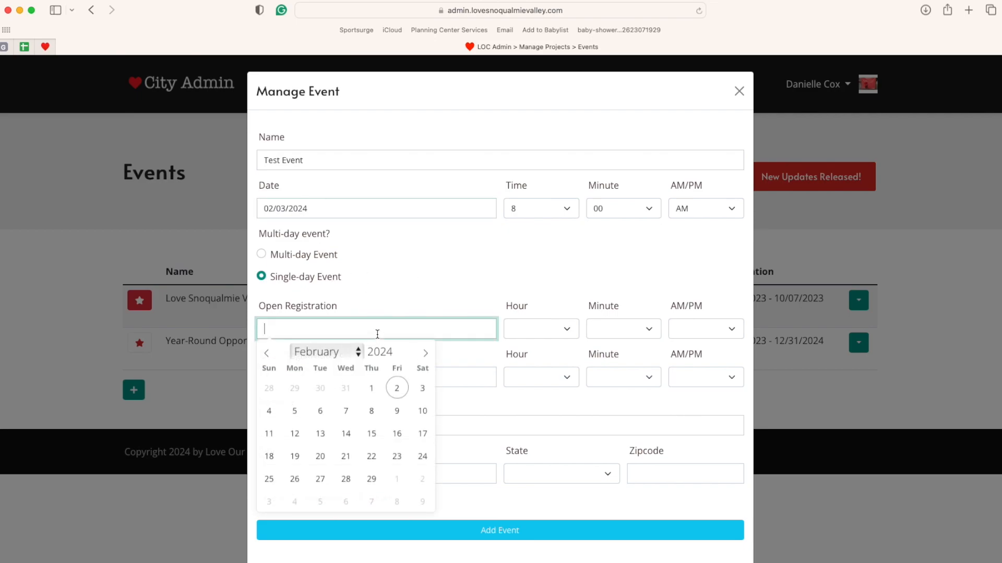
pyautogui.click(372, 390)
pyautogui.click(568, 328)
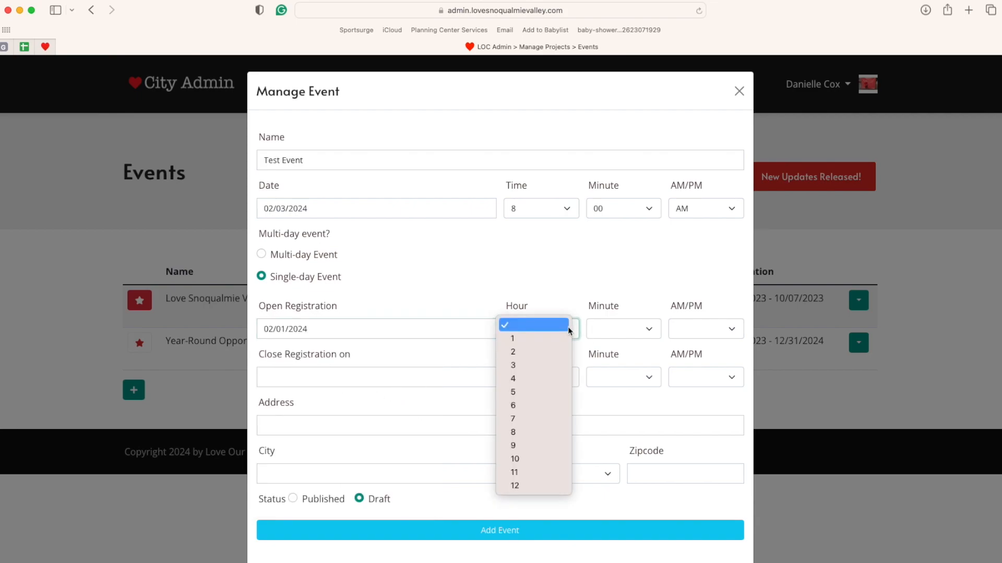
pyautogui.click(533, 406)
pyautogui.click(648, 329)
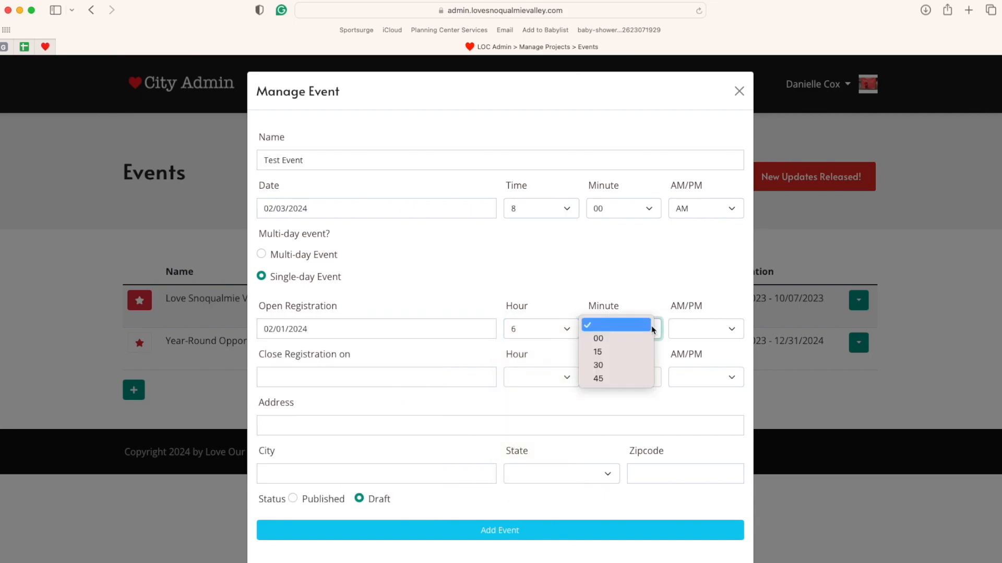
pyautogui.click(640, 340)
pyautogui.click(713, 334)
pyautogui.click(712, 337)
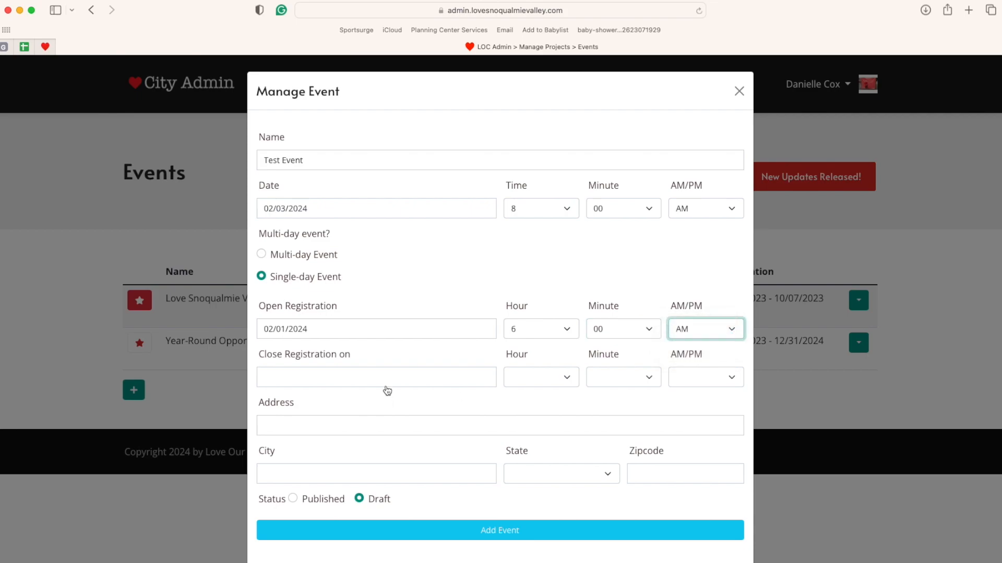
# - Set registration to close on 02/04/2024 at 4:00 AM
pyautogui.click(392, 385)
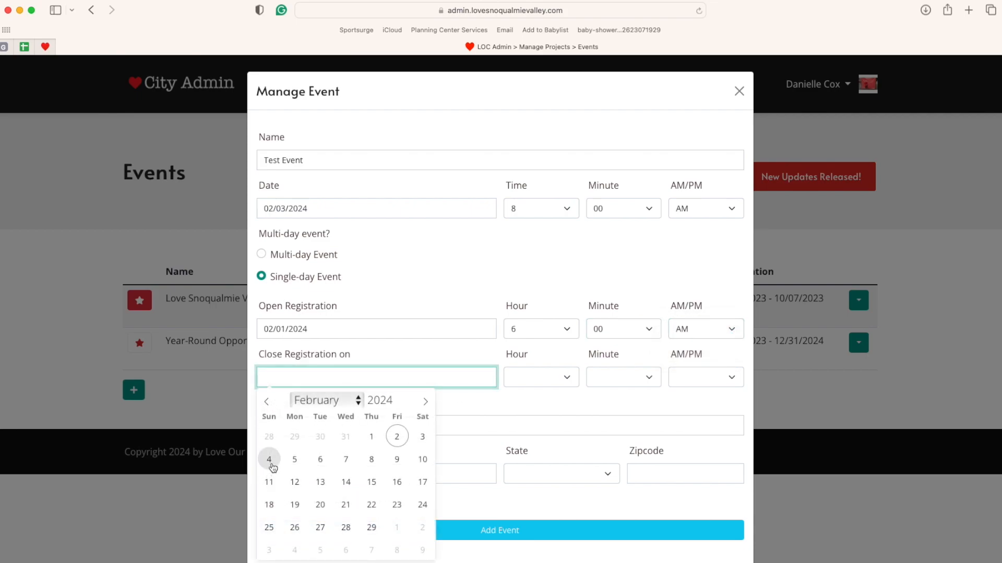
pyautogui.click(269, 460)
pyautogui.click(568, 383)
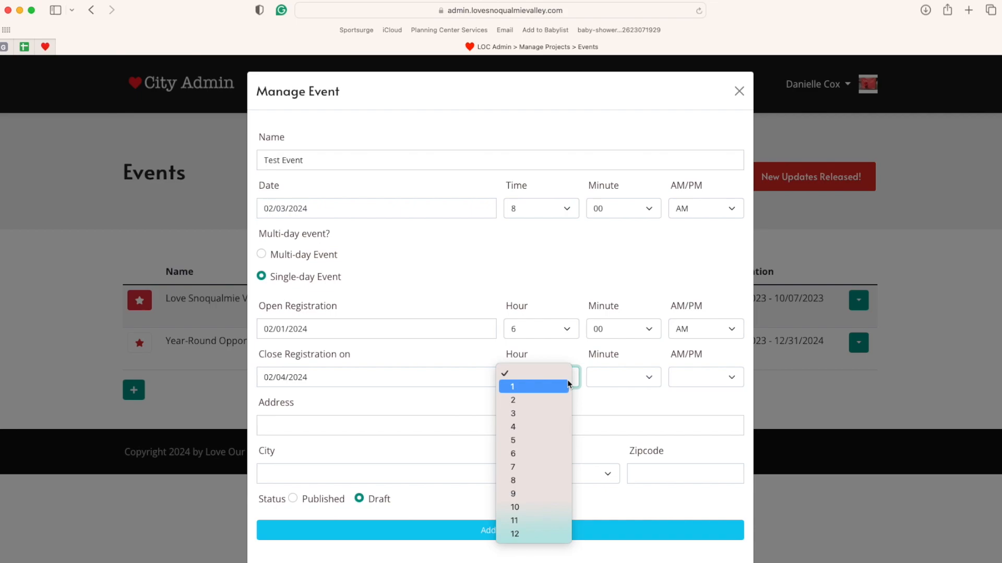
pyautogui.click(537, 425)
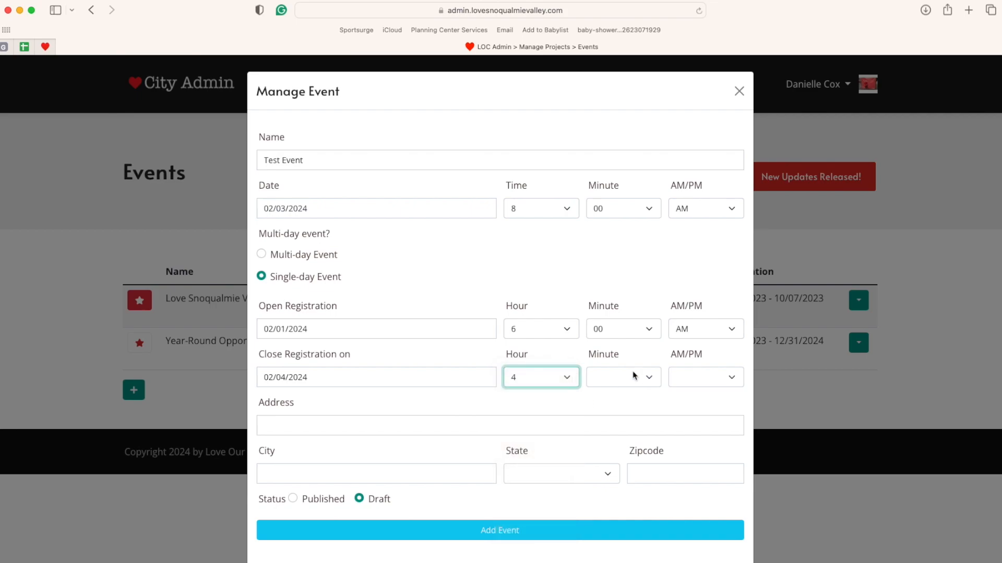
pyautogui.click(638, 377)
pyautogui.click(616, 386)
pyautogui.click(693, 385)
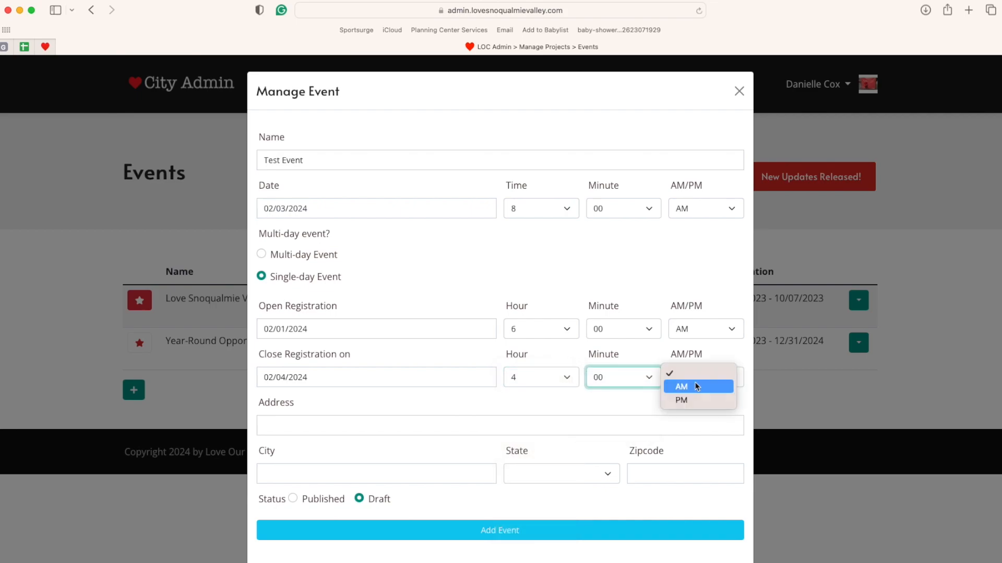
pyautogui.click(693, 386)
pyautogui.click(502, 396)
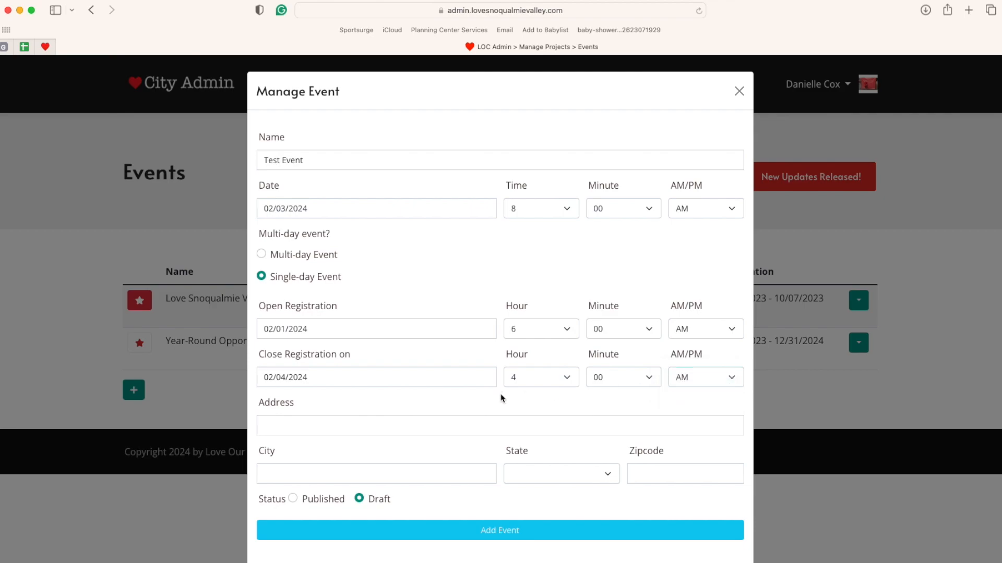
pyautogui.click(439, 425)
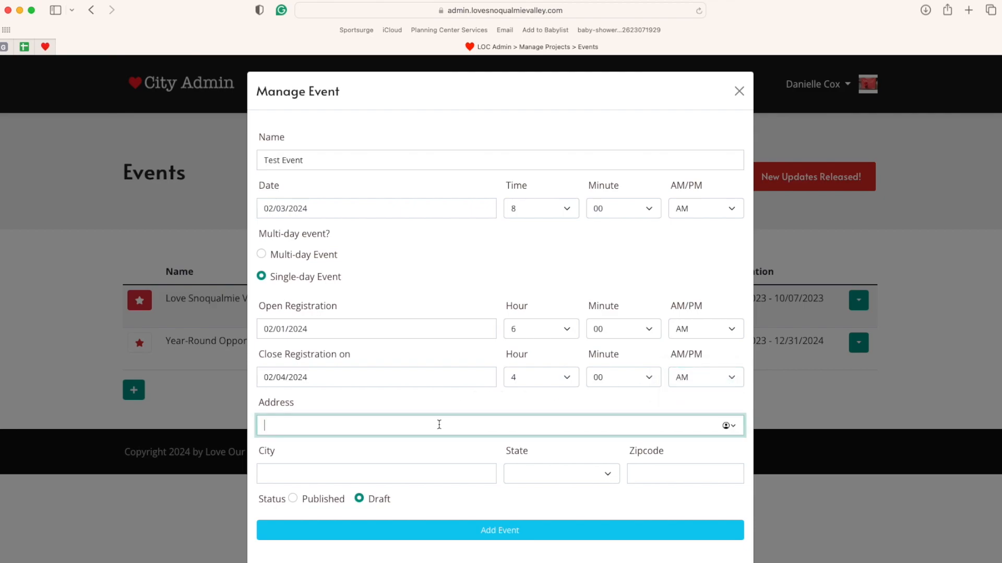
pyautogui.press('Tab')
pyautogui.write('North Bend')
pyautogui.press('Tab')
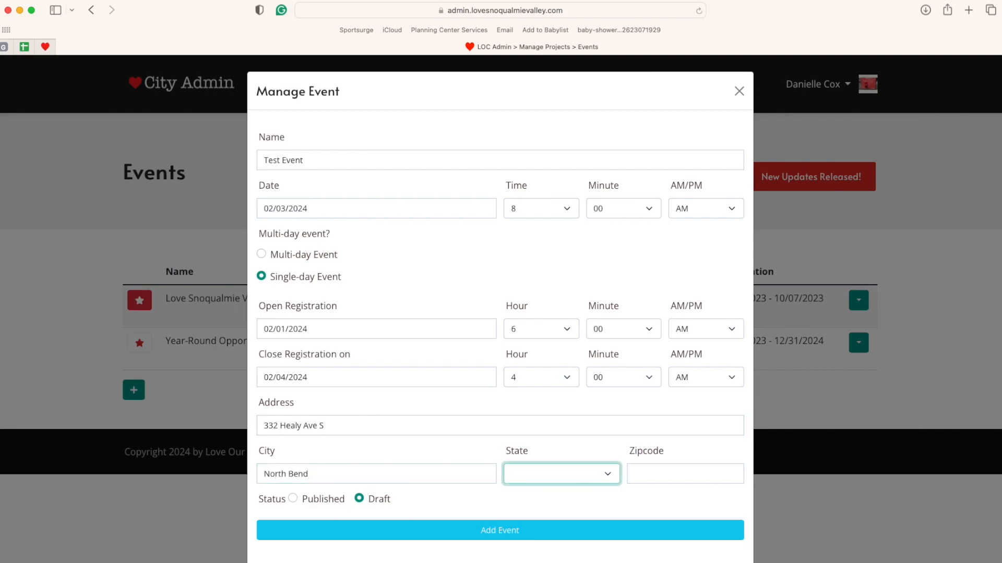
pyautogui.press('w')
pyautogui.press('Tab')
pyautogui.write('9')
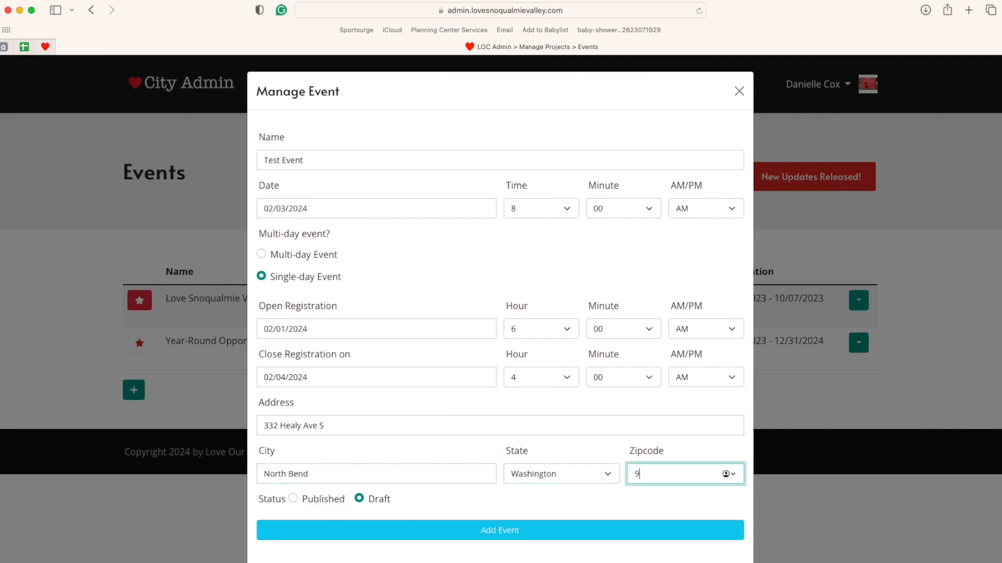
pyautogui.write('8045')
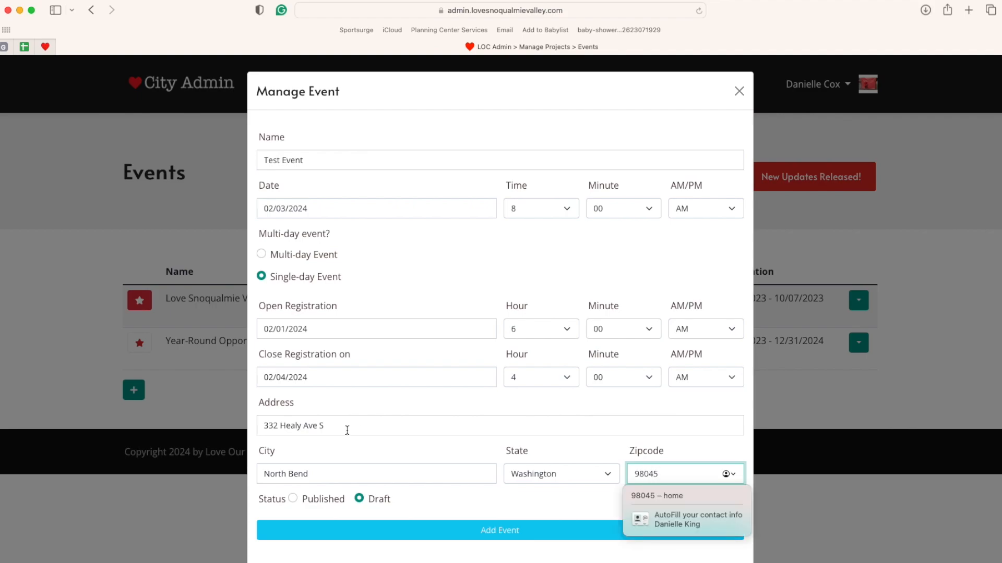
pyautogui.click(424, 453)
pyautogui.scroll(-1, 424, 453)
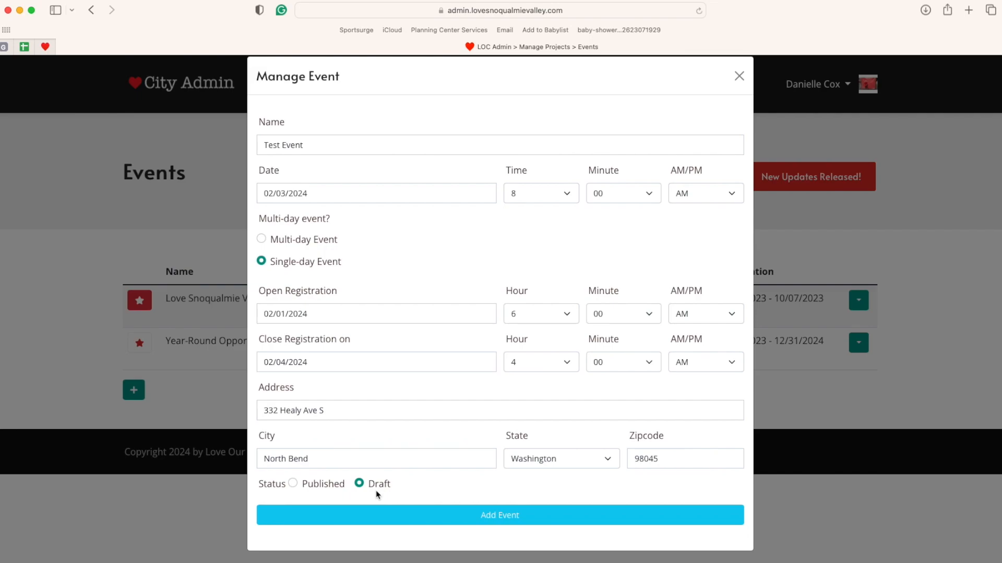
pyautogui.click(293, 484)
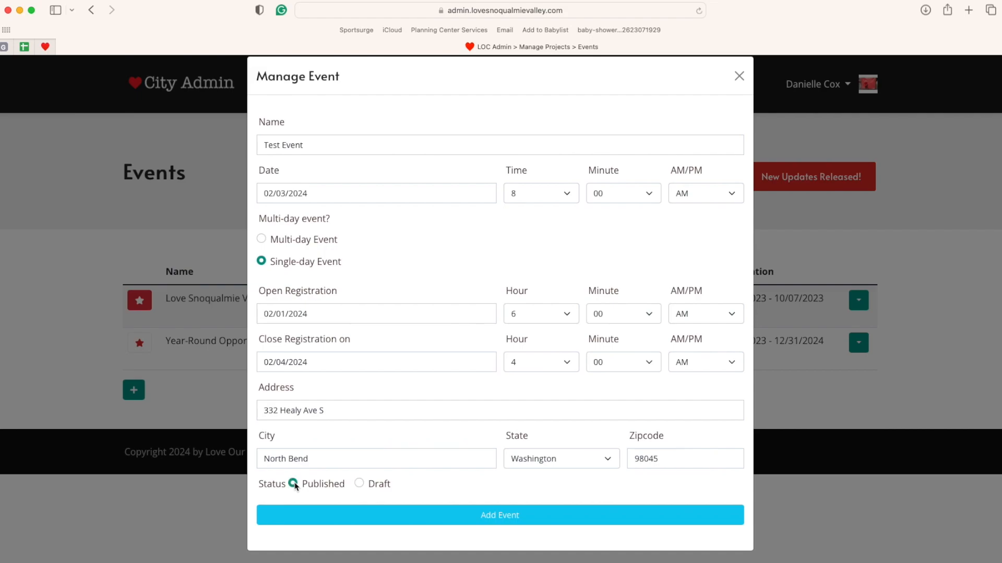
# - Save Test Event and open its row actions menu on the Events page
pyautogui.click(506, 517)
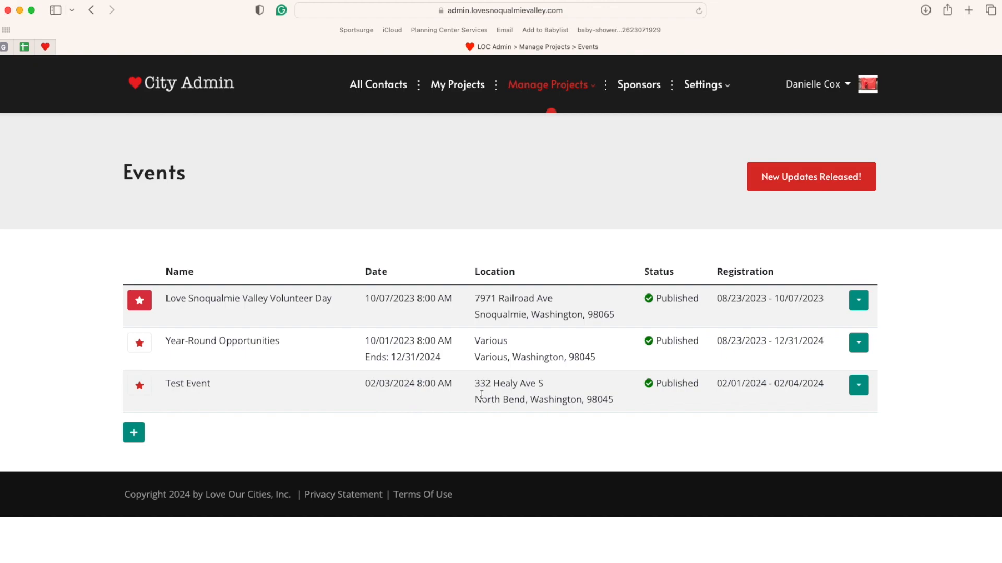
pyautogui.click(859, 385)
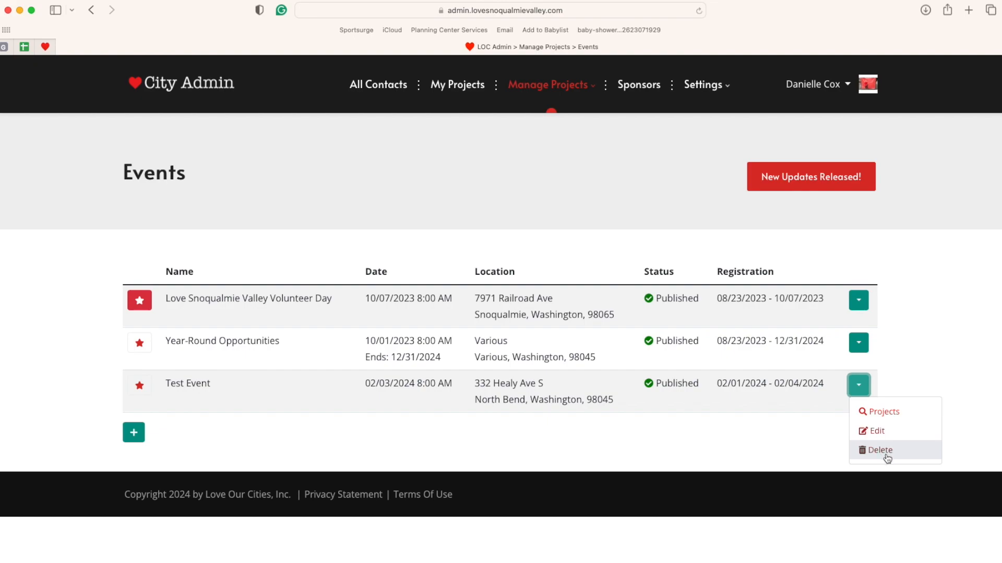
pyautogui.click(768, 433)
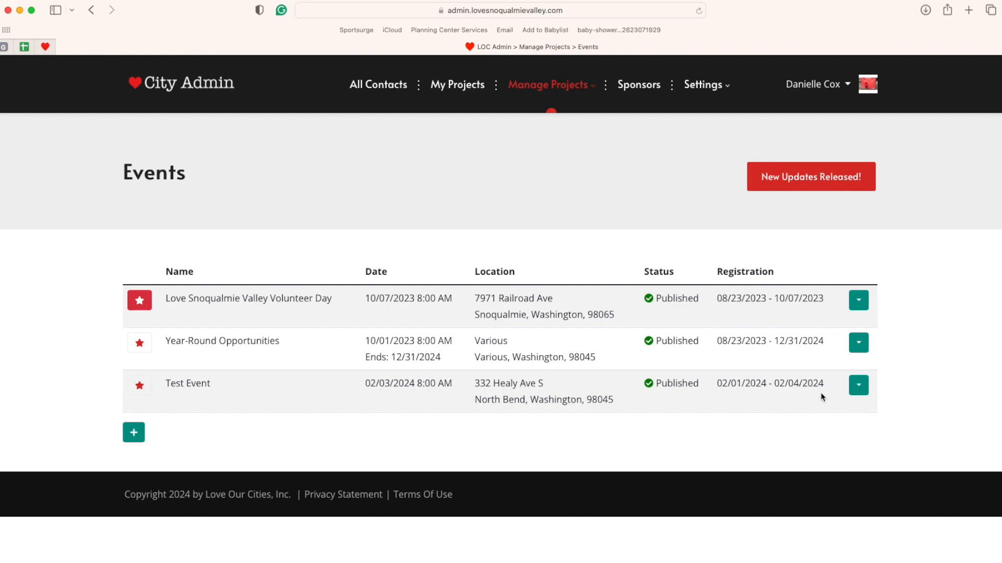
pyautogui.click(865, 390)
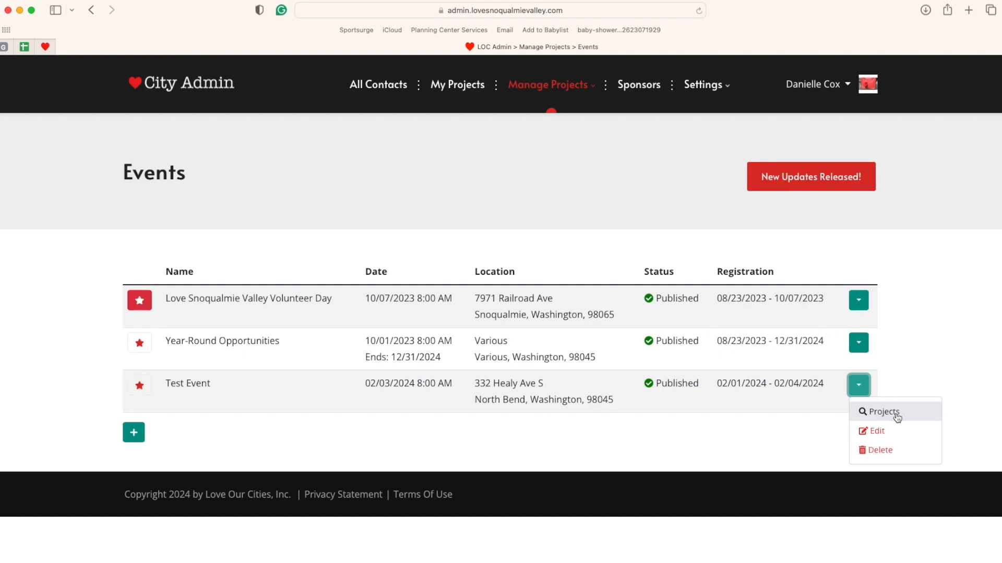
pyautogui.moveTo(539, 84)
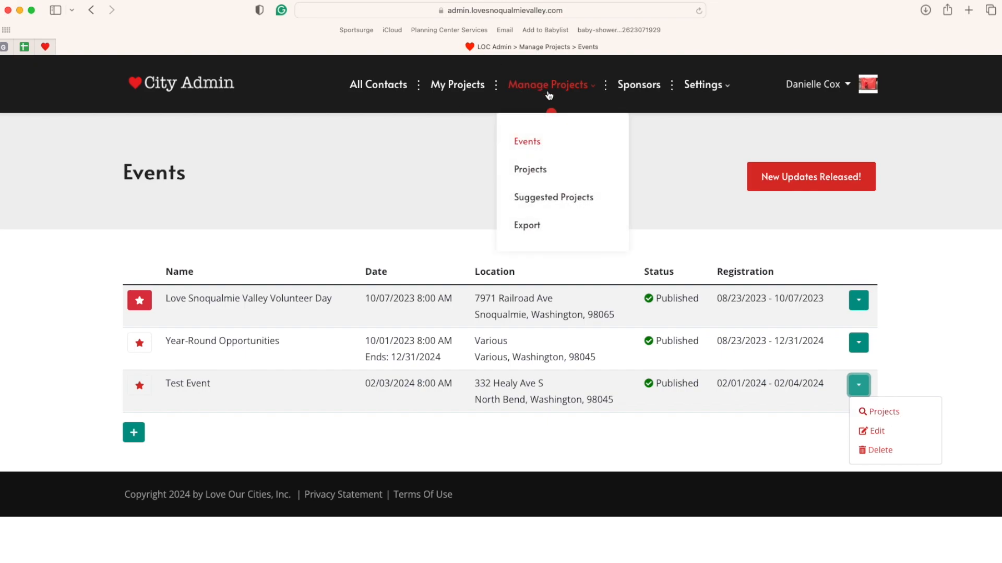
# - On the Projects page, switch from Test Event to Love Snoqualmie Valley Volunteer Day totals
pyautogui.click(533, 171)
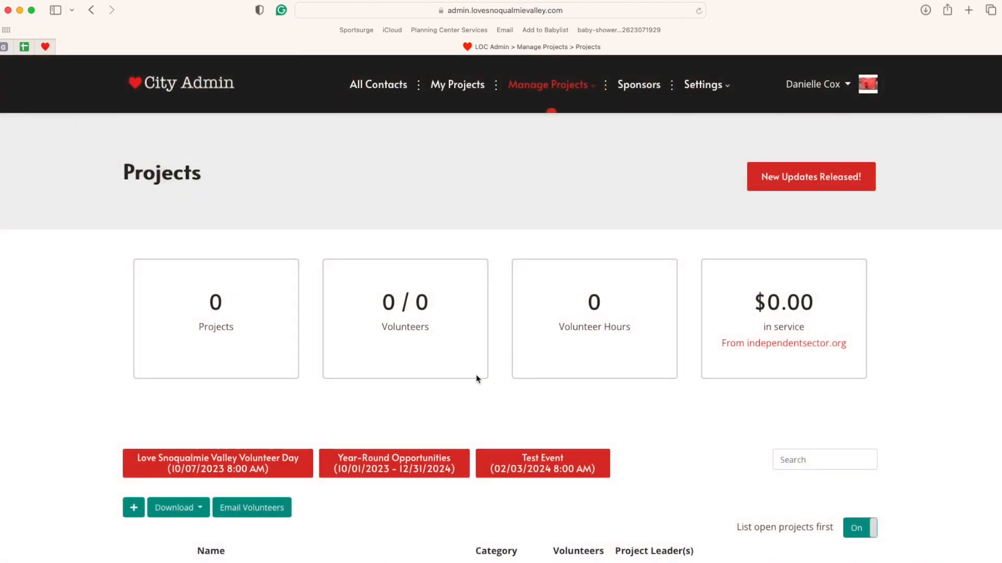
pyautogui.scroll(-3, 669, 441)
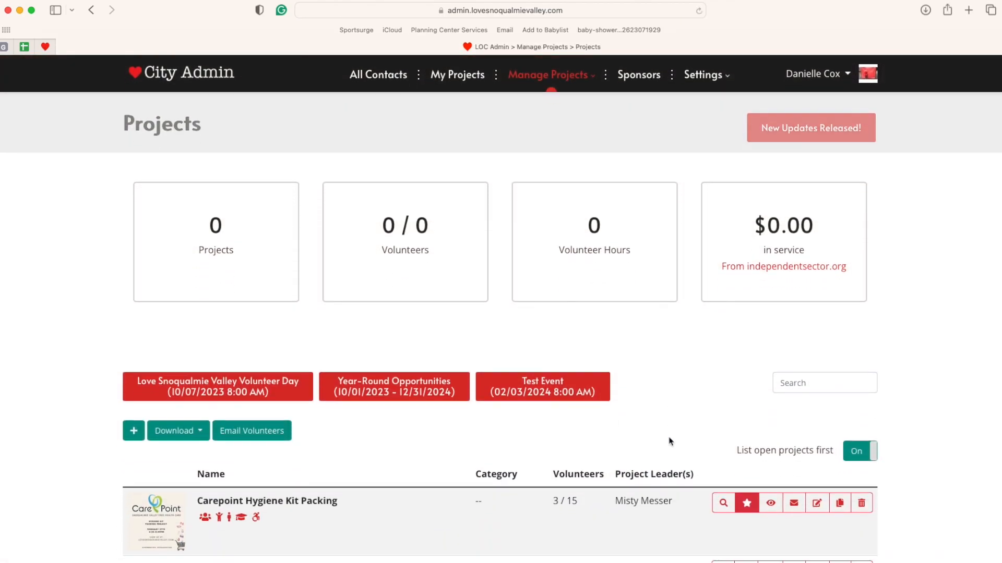
pyautogui.scroll(-4, 670, 441)
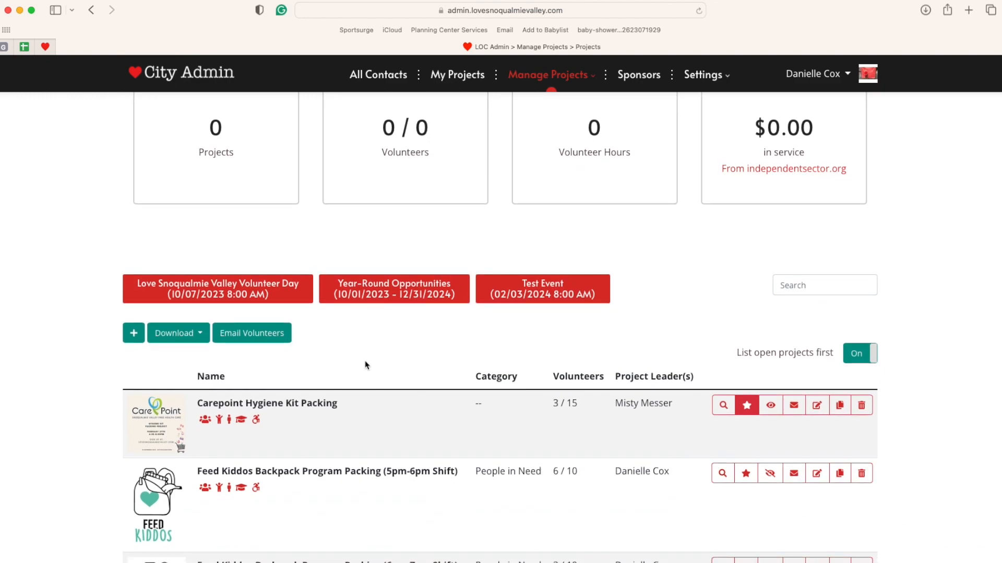
pyautogui.scroll(-3, 366, 364)
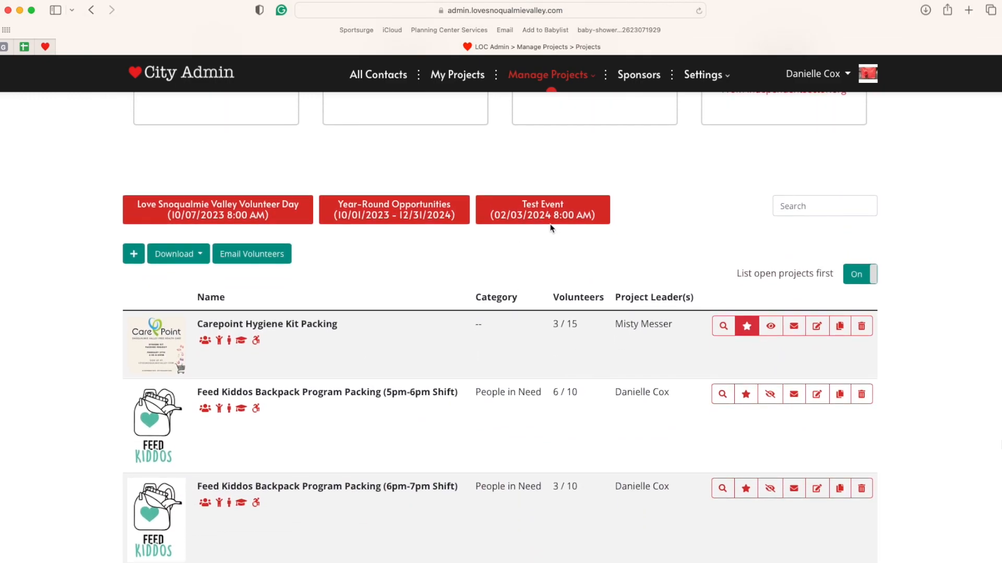
pyautogui.click(549, 217)
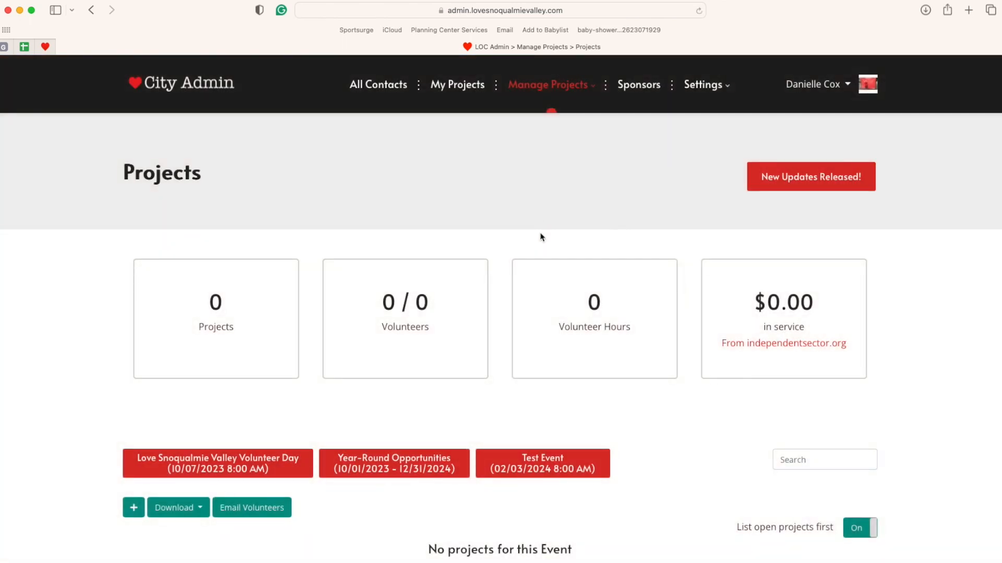
pyautogui.scroll(-6, 634, 441)
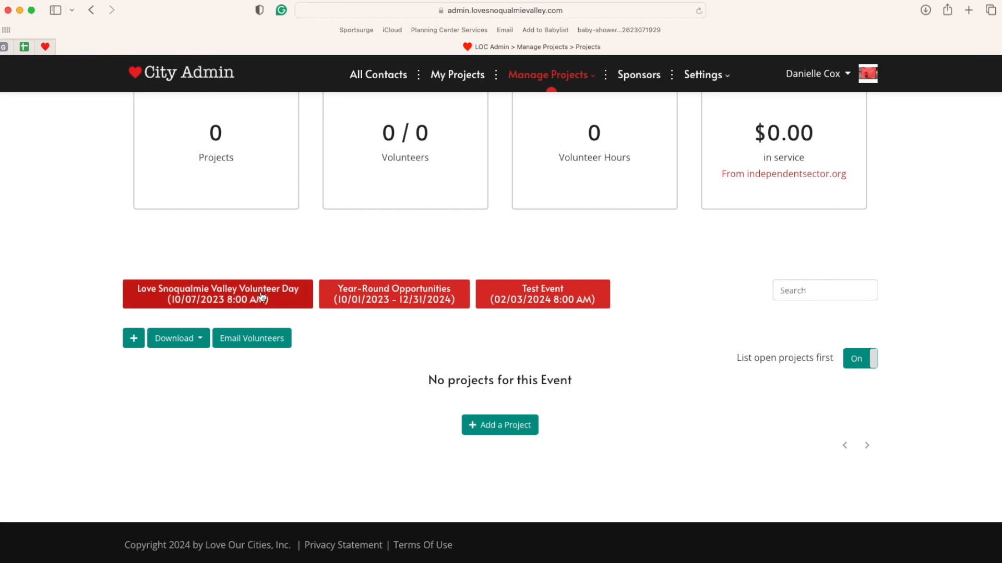
pyautogui.click(232, 301)
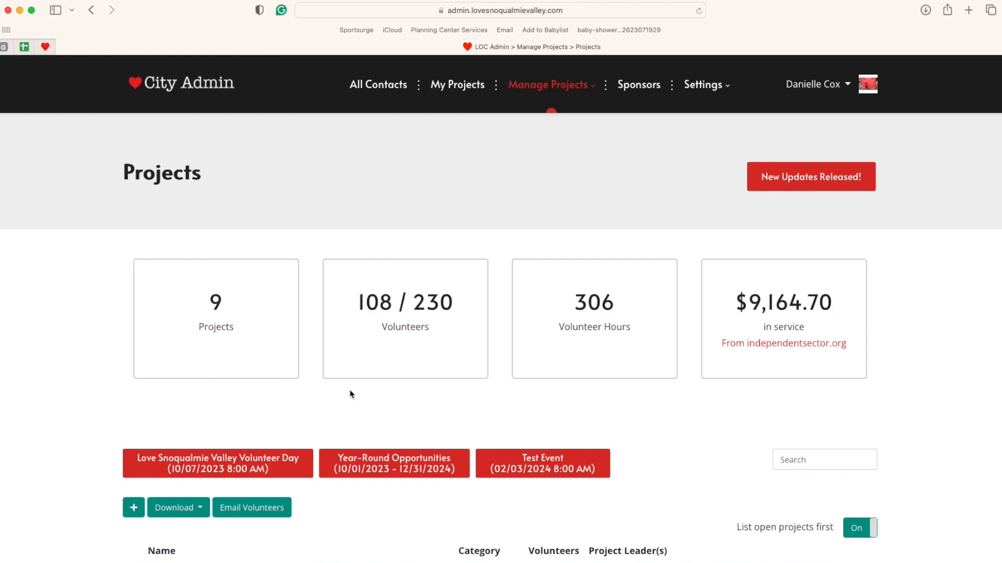
# - Review the volunteer day's project list and show the Download XLSX and PDF options
pyautogui.scroll(-2, 668, 429)
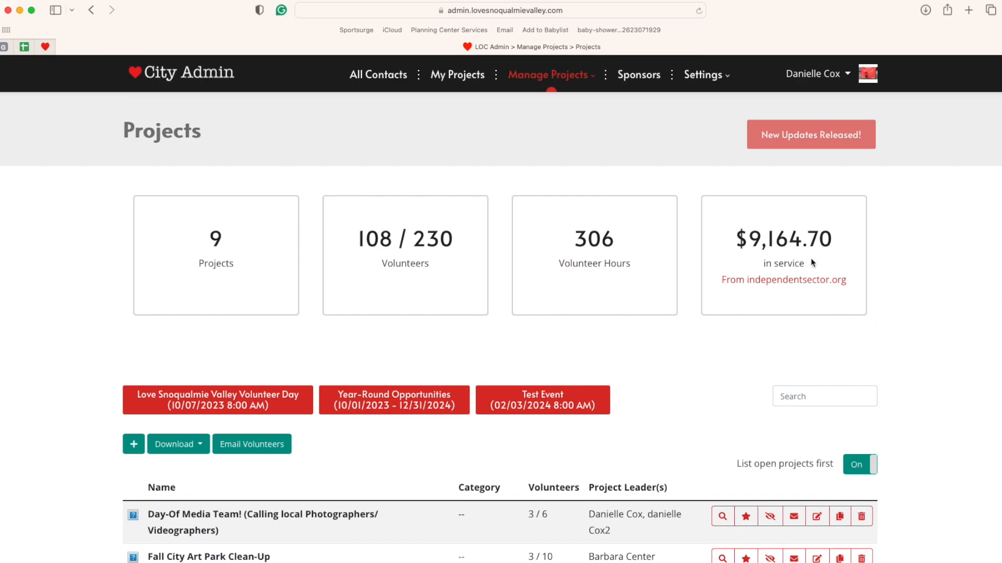
pyautogui.scroll(-5, 668, 443)
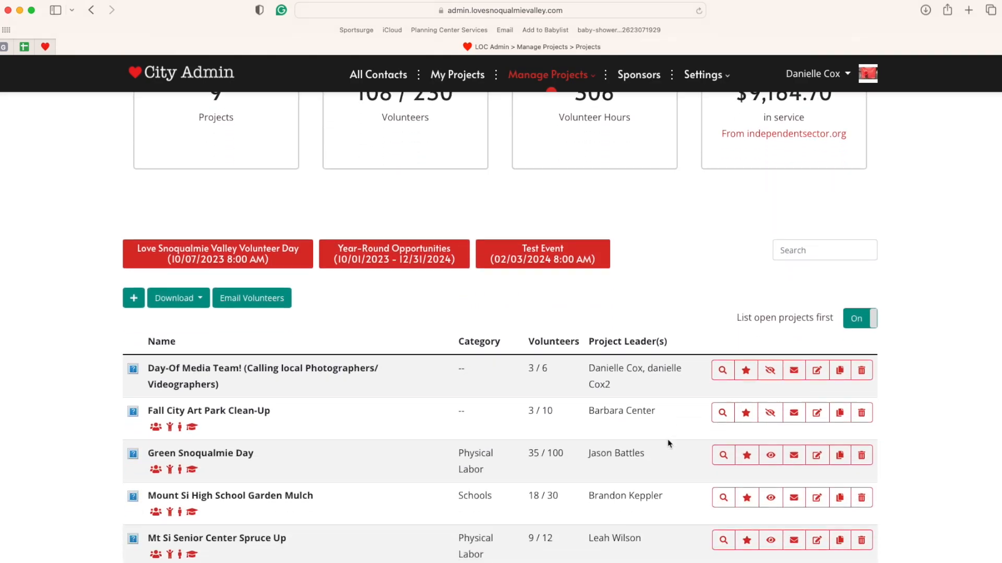
pyautogui.scroll(-3, 457, 407)
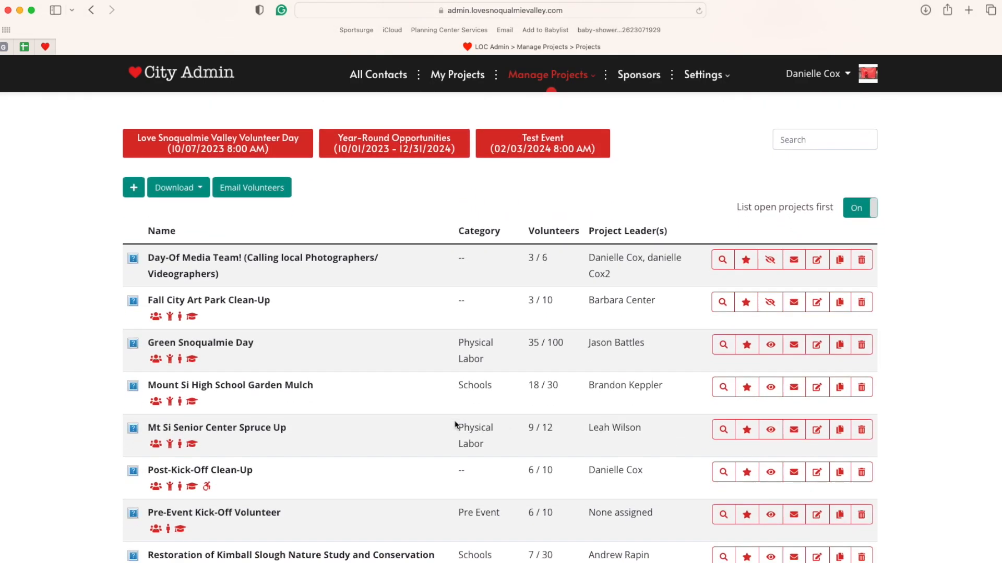
pyautogui.scroll(4, 455, 425)
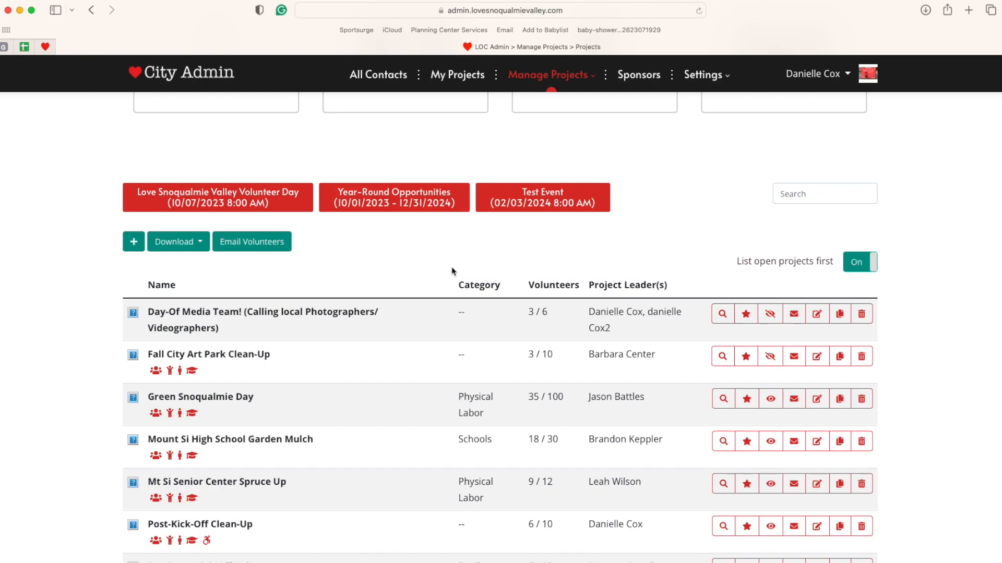
pyautogui.click(193, 244)
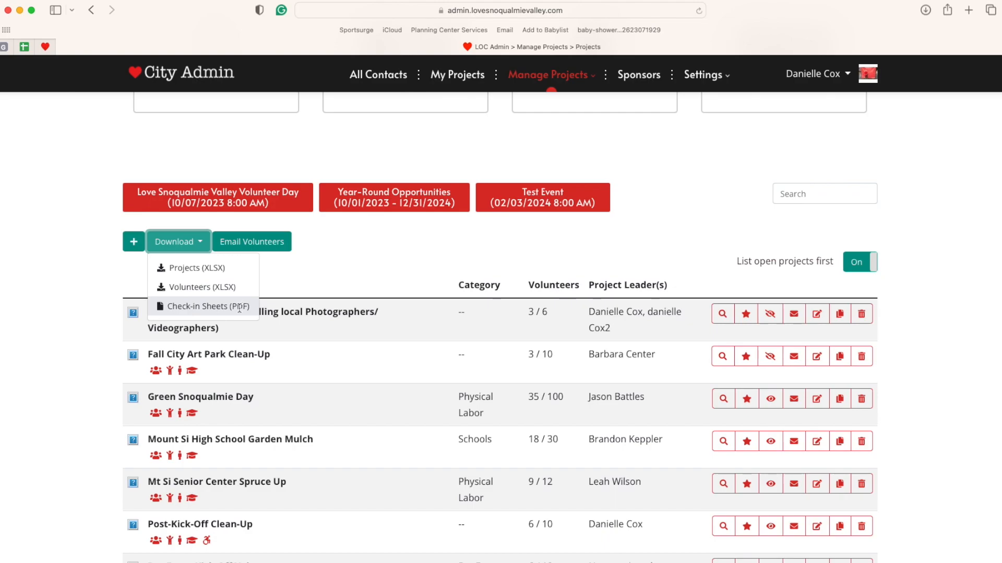
pyautogui.click(313, 277)
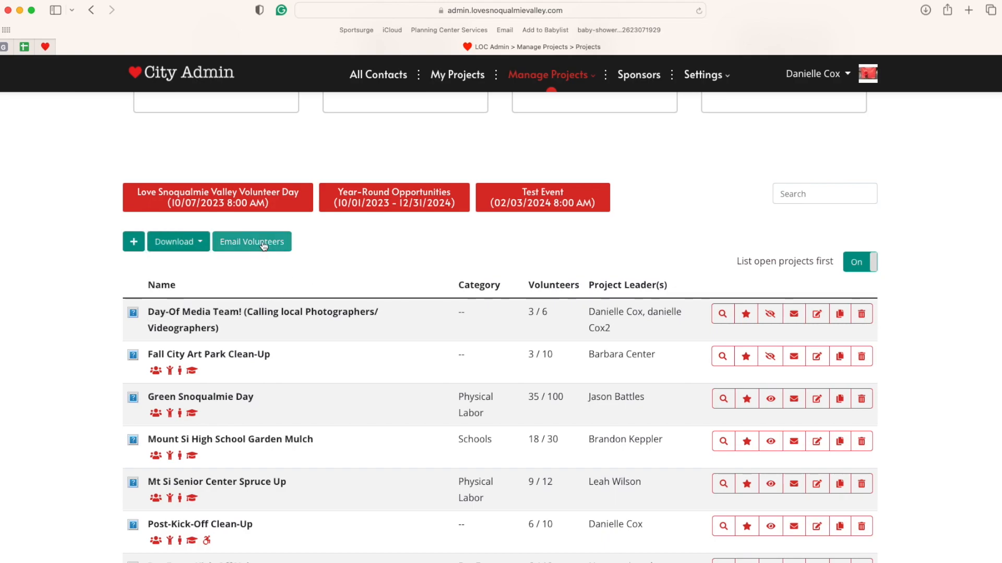
pyautogui.click(262, 242)
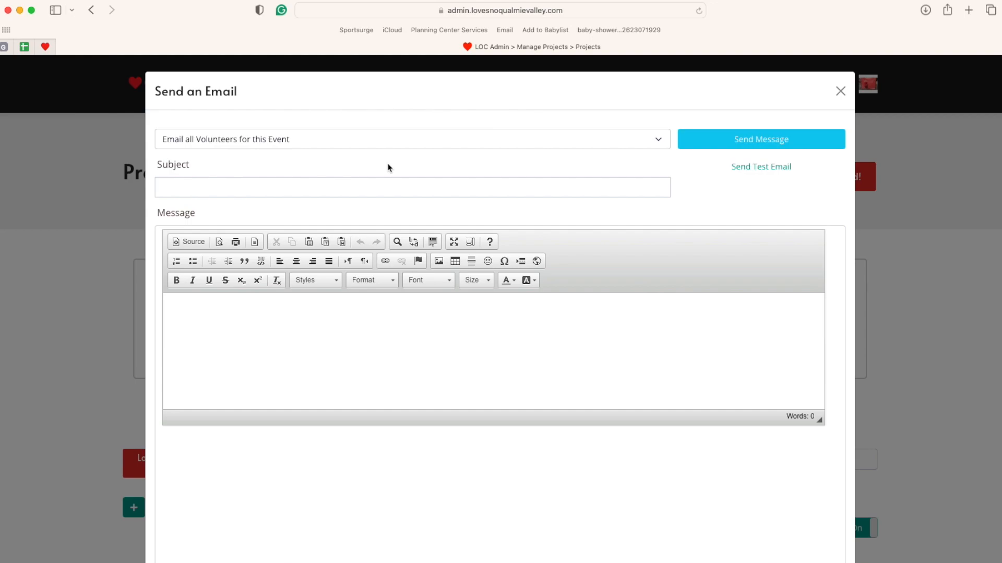
pyautogui.click(323, 147)
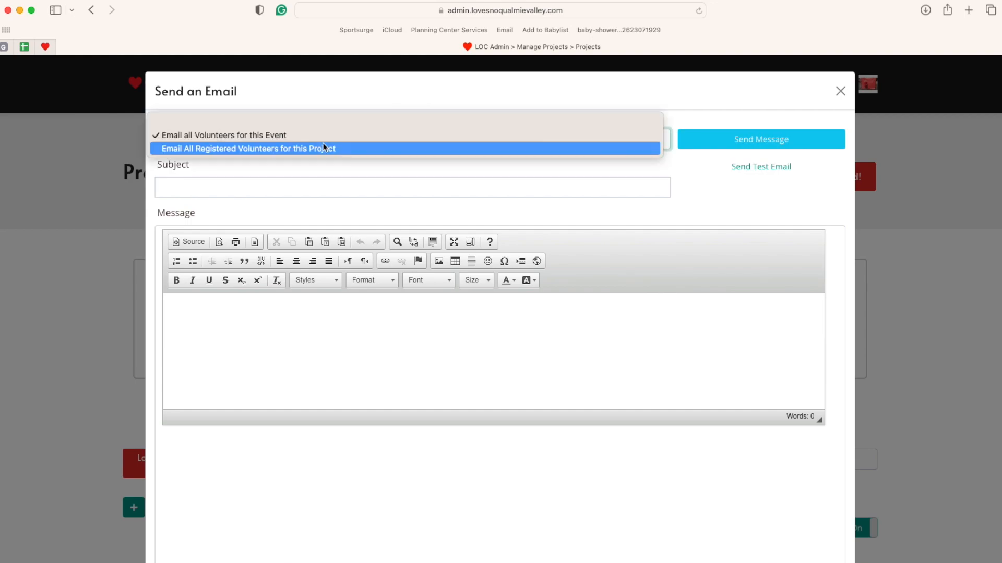
pyautogui.click(321, 150)
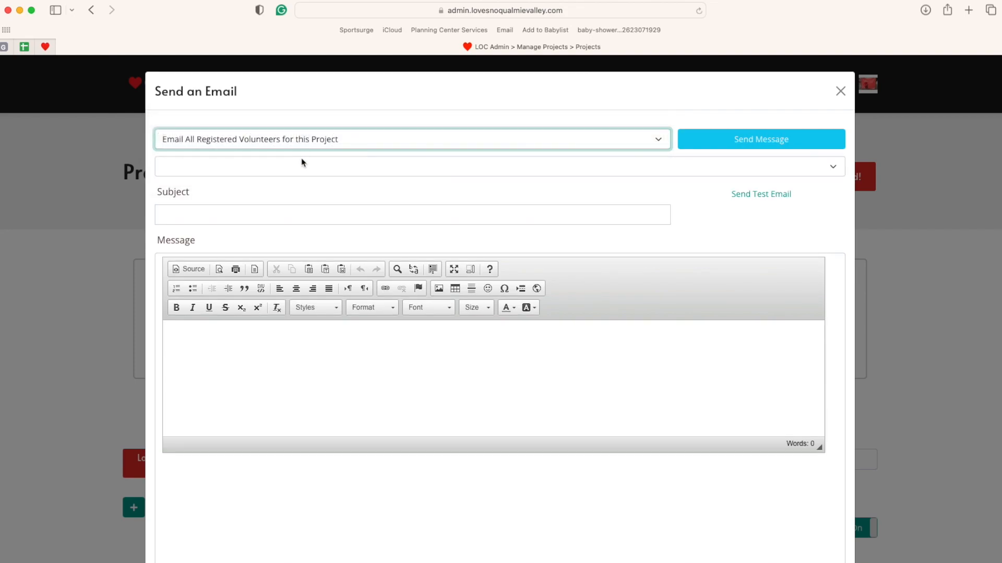
pyautogui.click(365, 147)
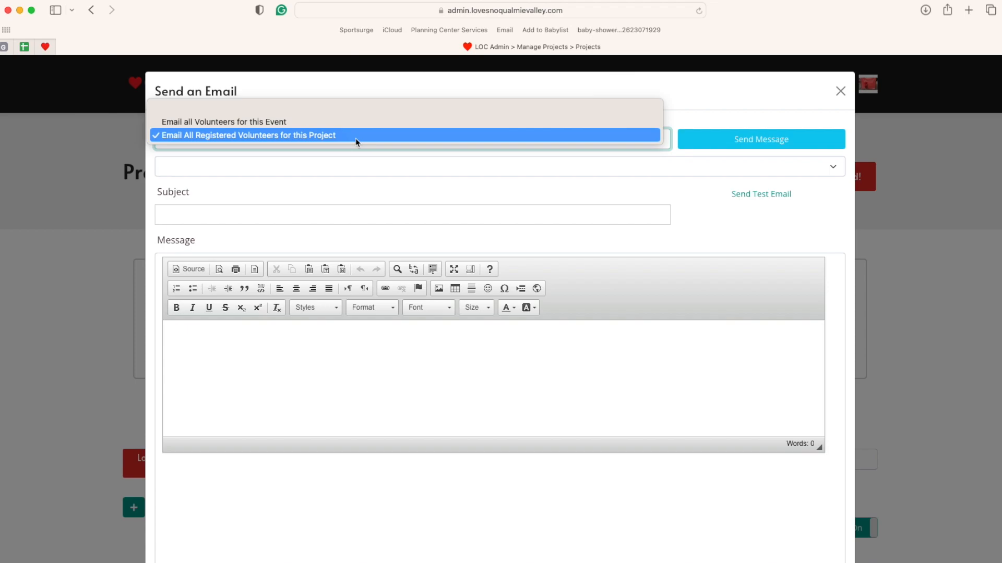
pyautogui.click(356, 143)
pyautogui.click(371, 171)
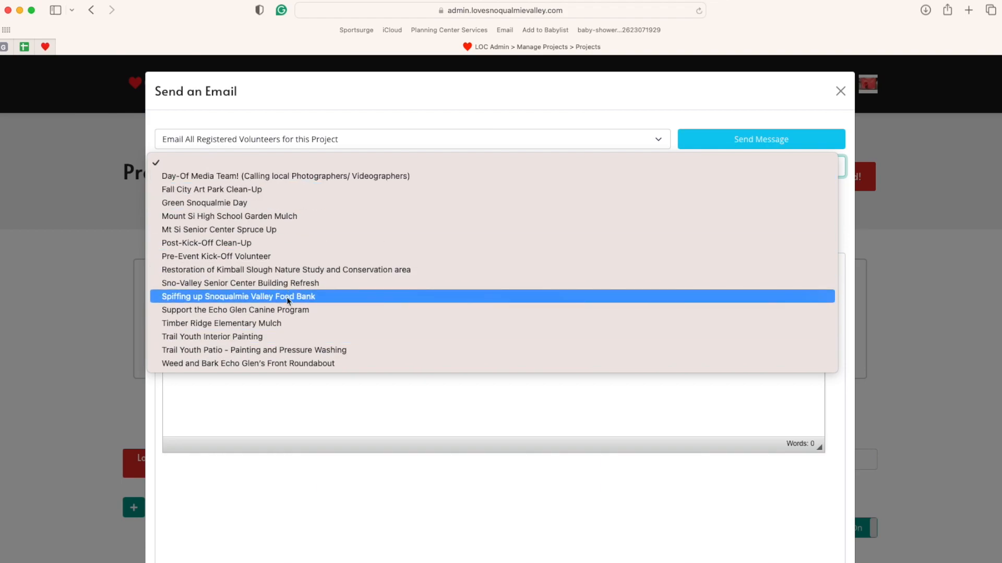
pyautogui.click(488, 116)
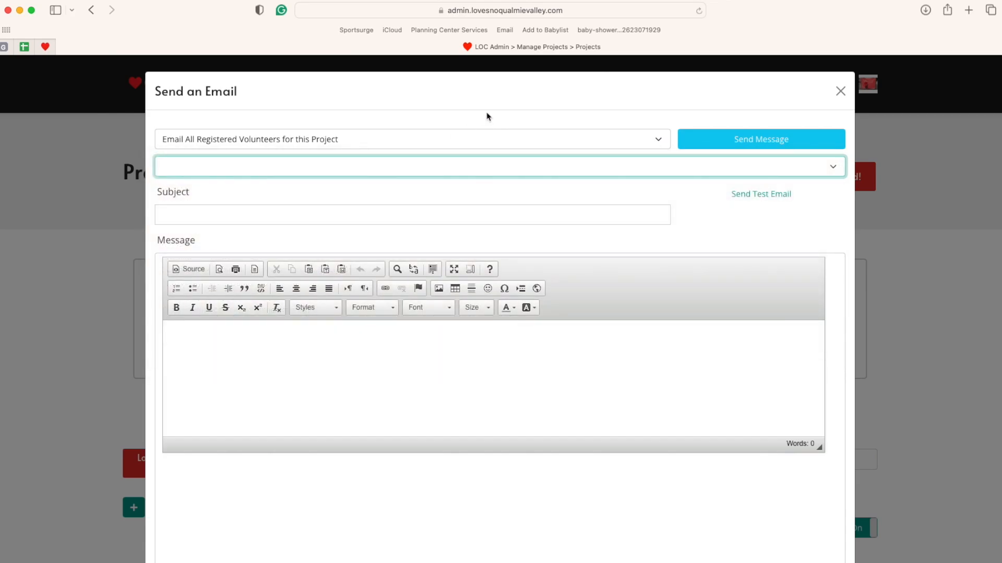
pyautogui.click(397, 383)
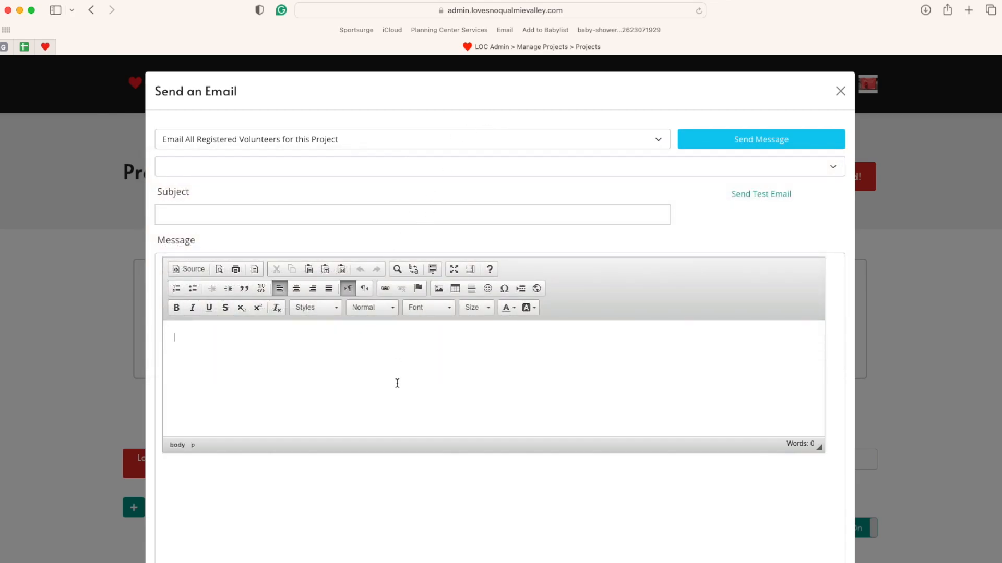
pyautogui.click(840, 91)
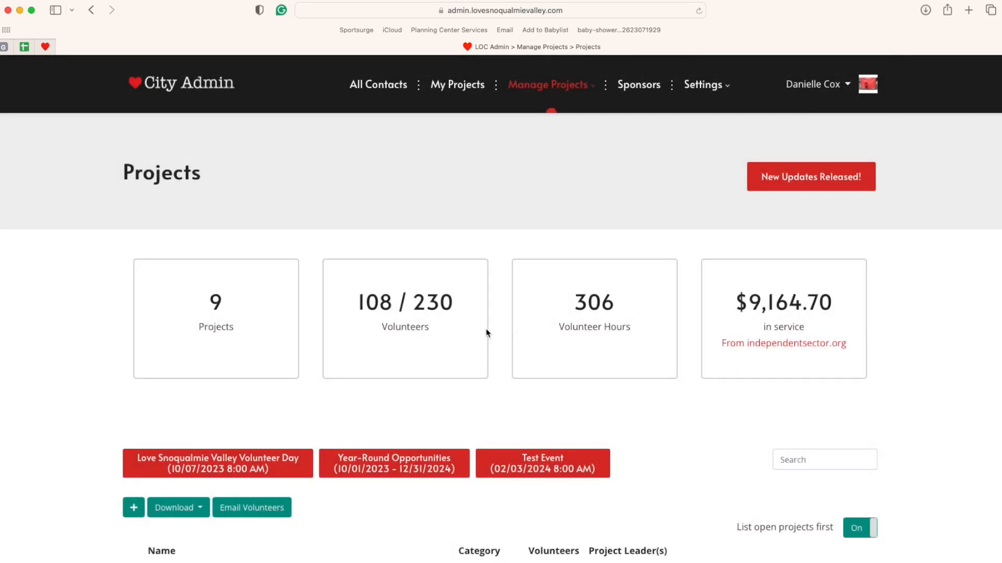
pyautogui.scroll(-6, 501, 395)
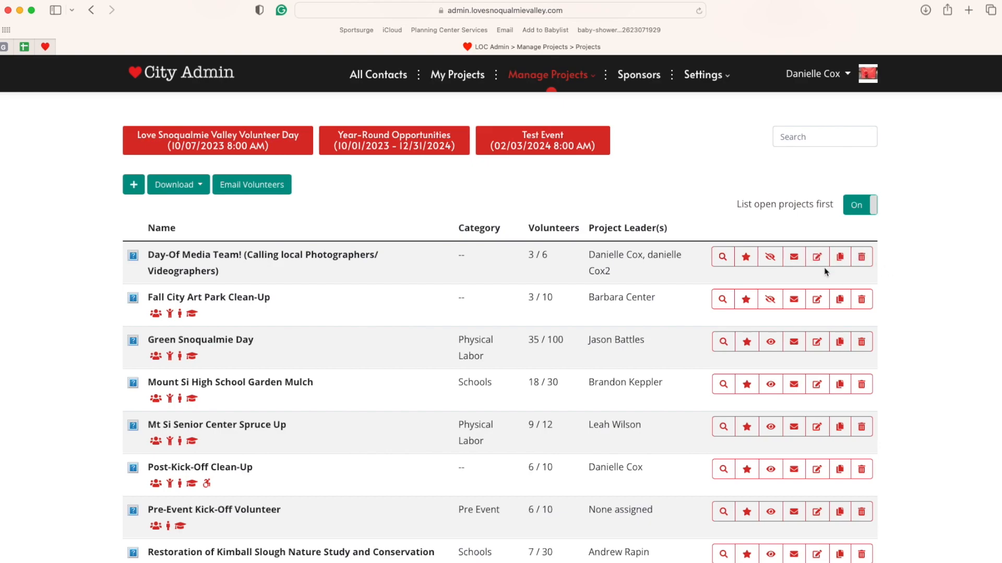
pyautogui.scroll(-1, 385, 365)
pyautogui.scroll(-6, 384, 365)
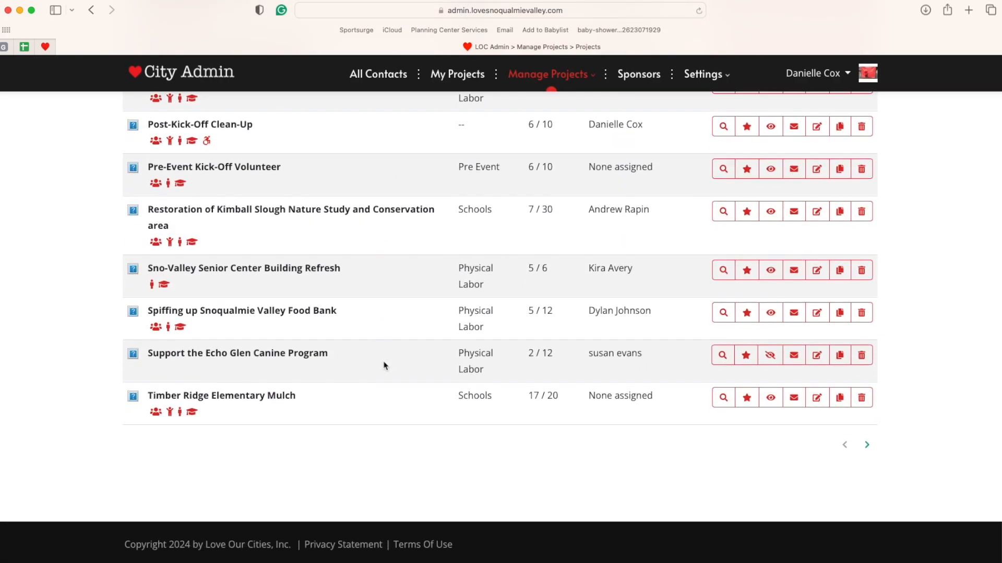
pyautogui.scroll(8, 384, 365)
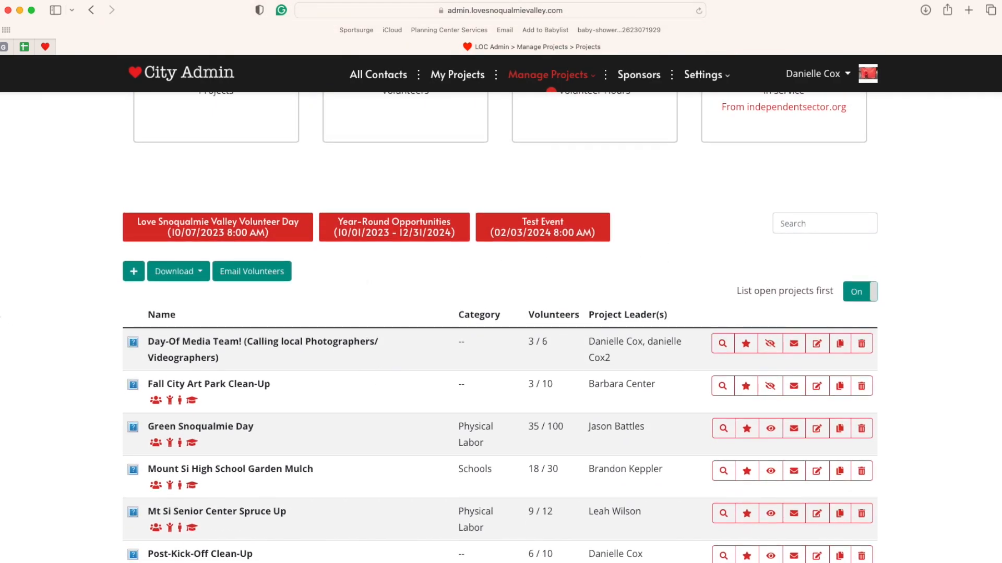
pyautogui.click(134, 275)
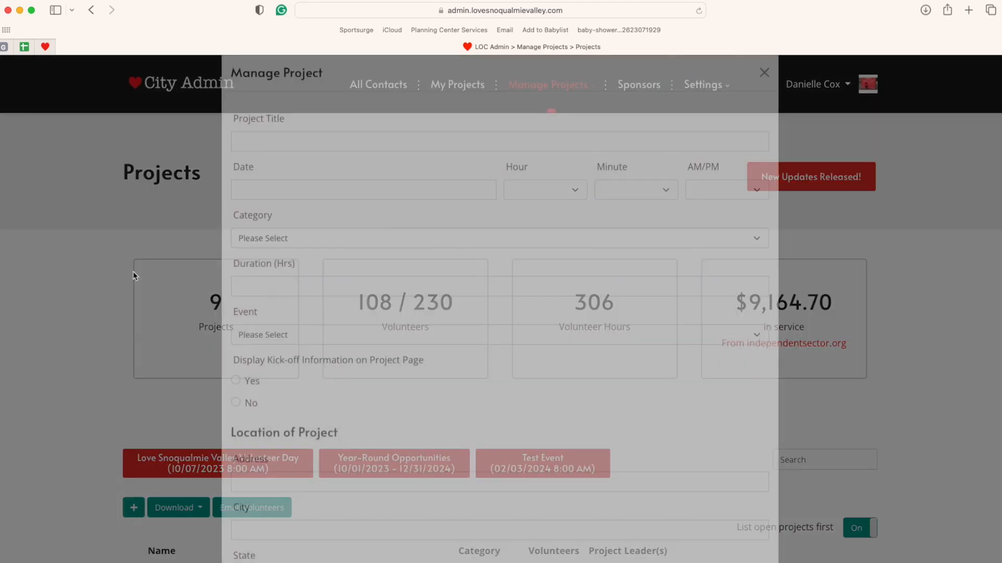
pyautogui.scroll(-1, 549, 321)
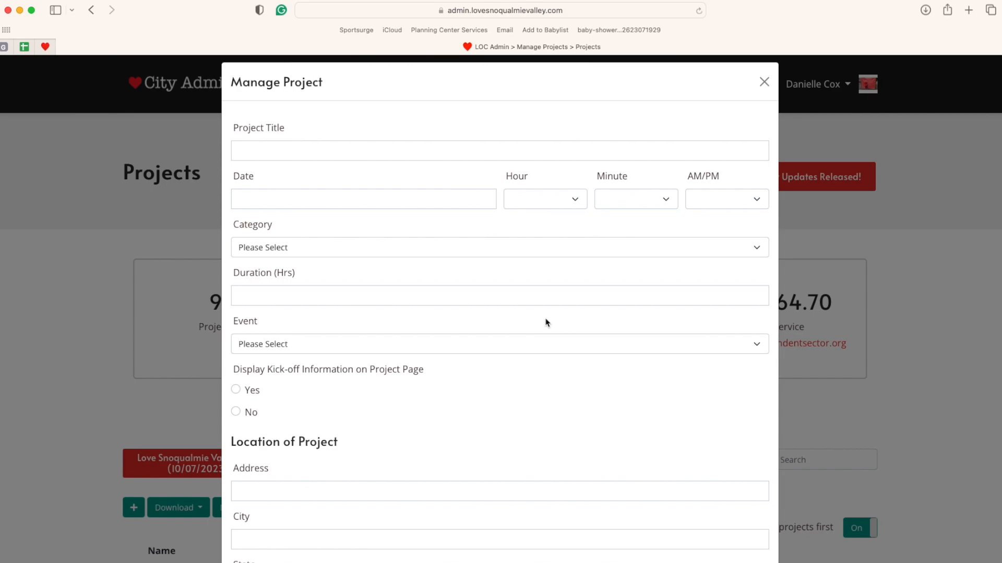
pyautogui.scroll(-1, 508, 415)
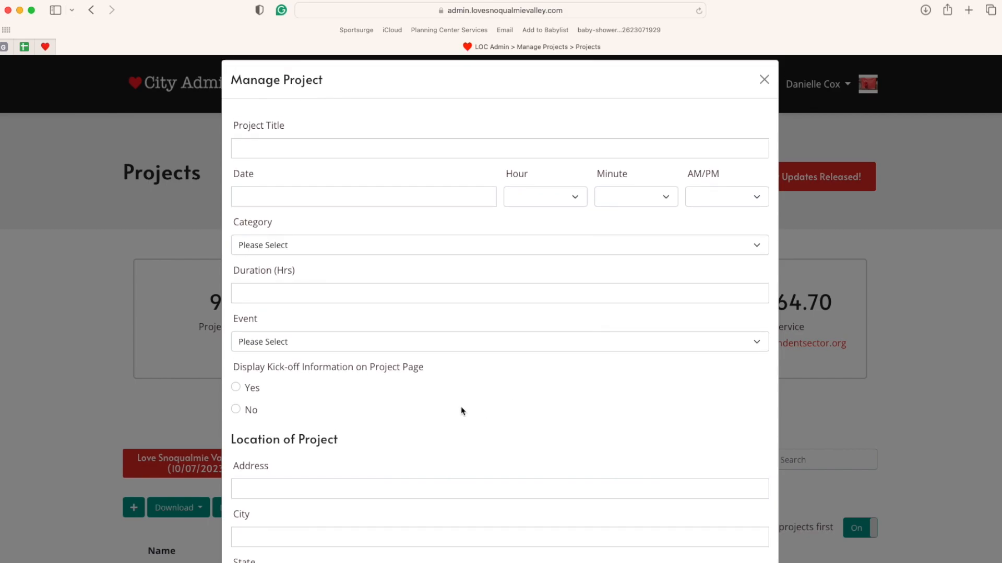
pyautogui.scroll(-2, 463, 409)
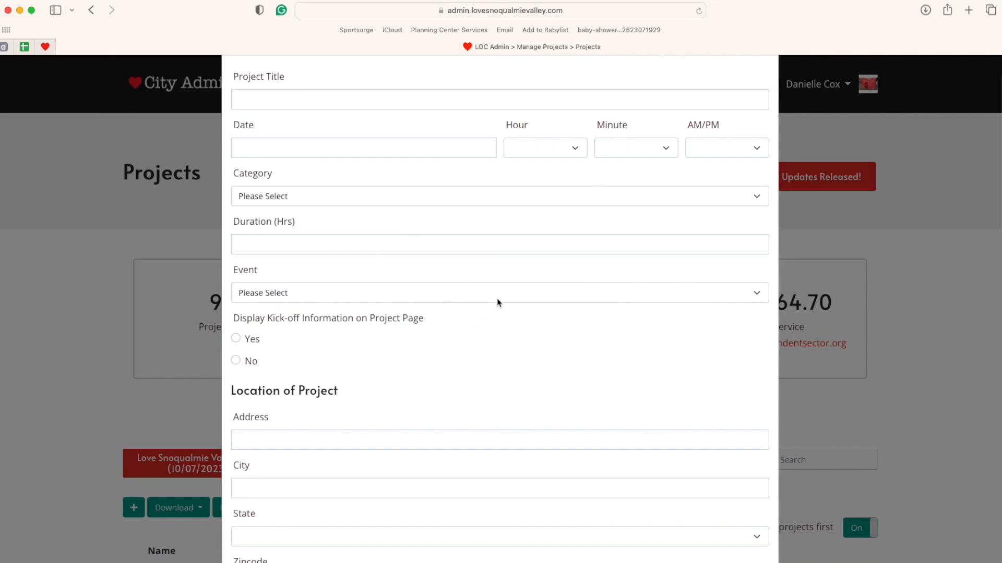
pyautogui.scroll(-5, 484, 357)
pyautogui.scroll(-9, 486, 358)
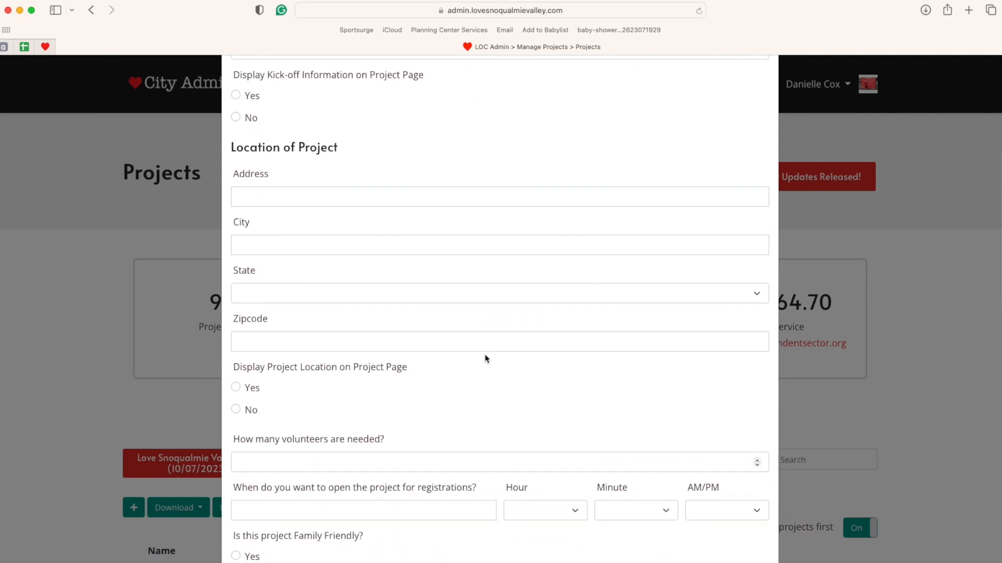
pyautogui.scroll(-1, 485, 359)
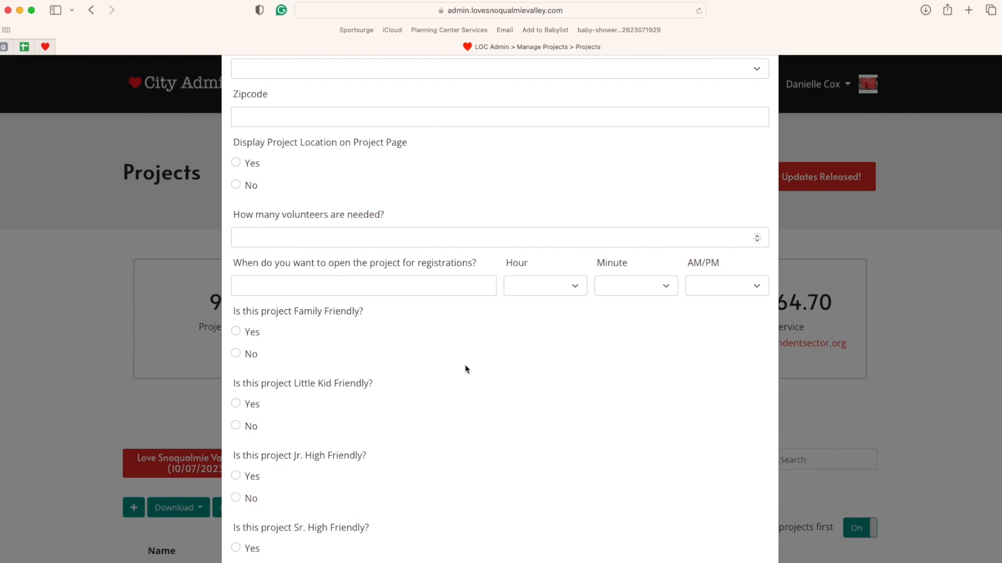
pyautogui.scroll(-11, 466, 369)
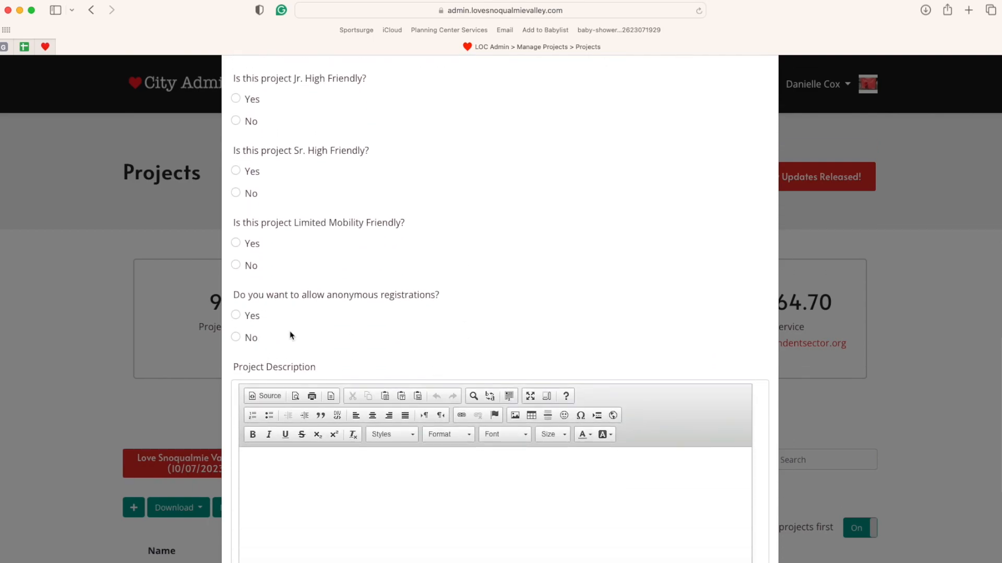
pyautogui.moveTo(327, 295); pyautogui.dragTo(442, 303)
pyautogui.click(443, 302)
pyautogui.click(236, 315)
pyautogui.click(350, 396)
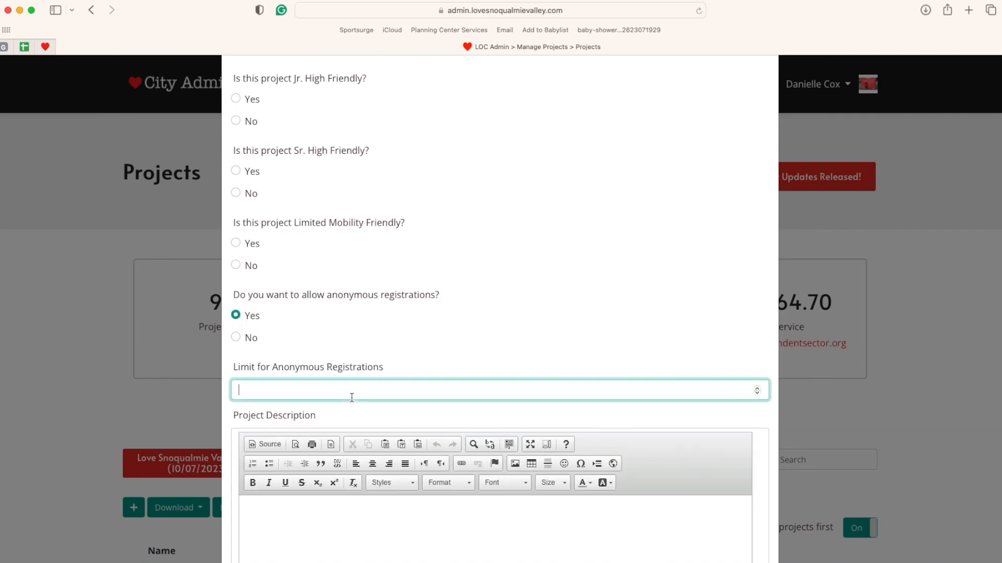
pyautogui.write('25')
pyautogui.click(458, 373)
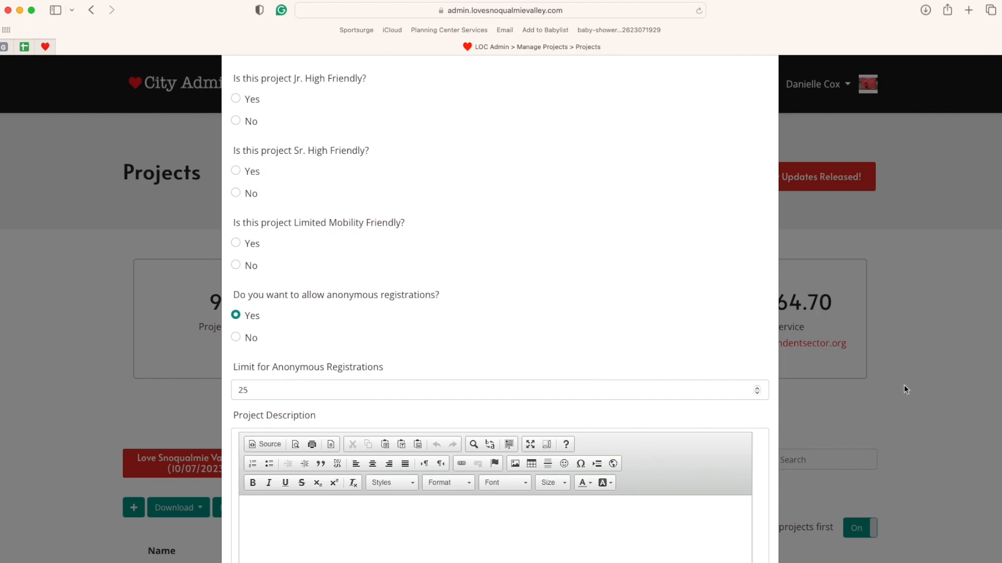
pyautogui.scroll(-5, 593, 376)
pyautogui.scroll(10, 592, 376)
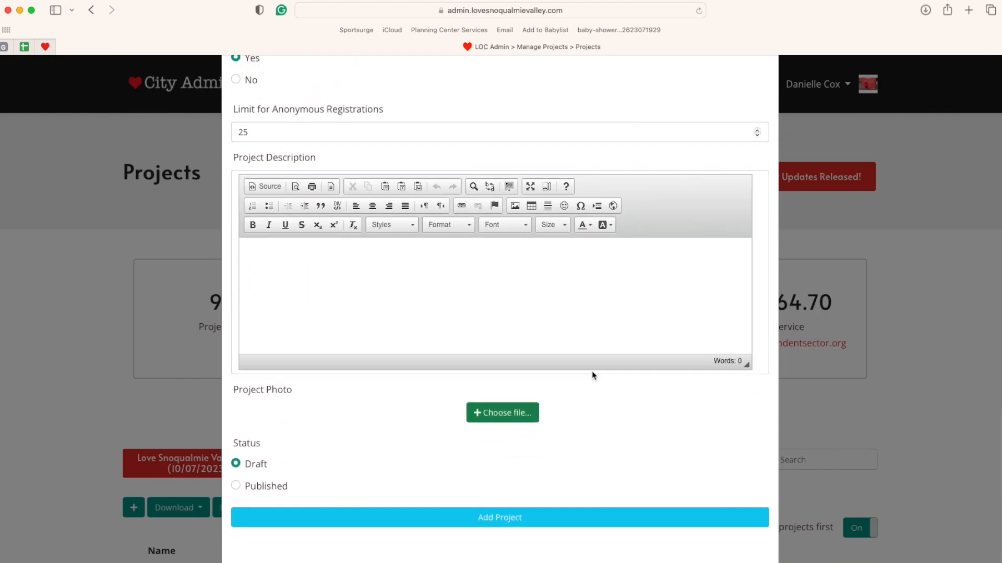
pyautogui.scroll(-10, 593, 376)
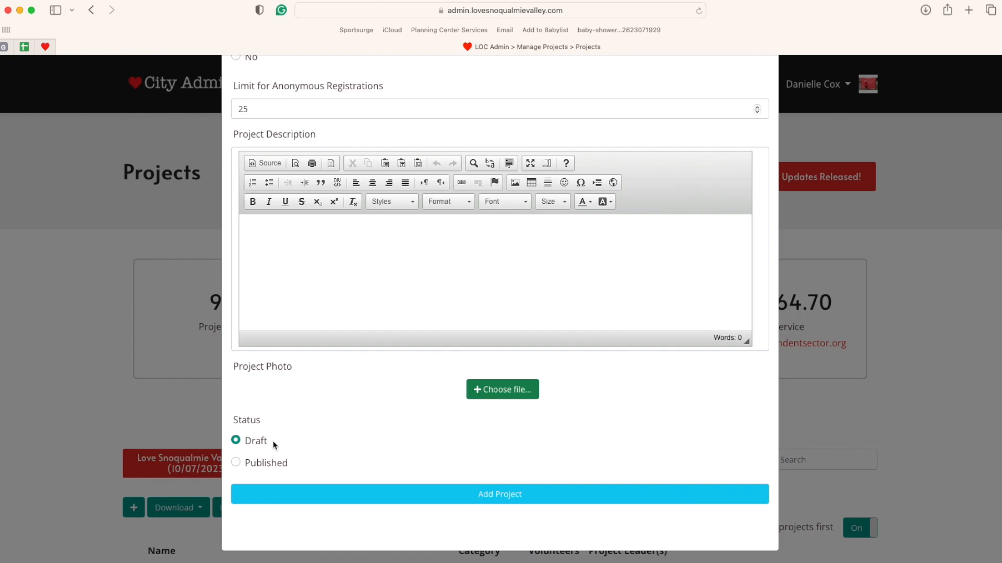
# - Discard the new project form and go to the Sponsors page
pyautogui.click(902, 415)
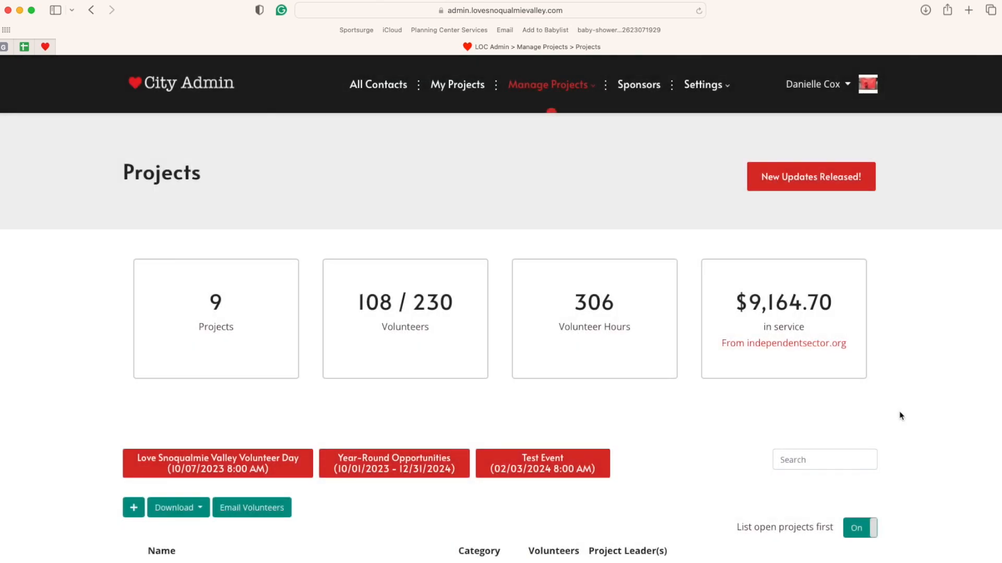
pyautogui.click(638, 85)
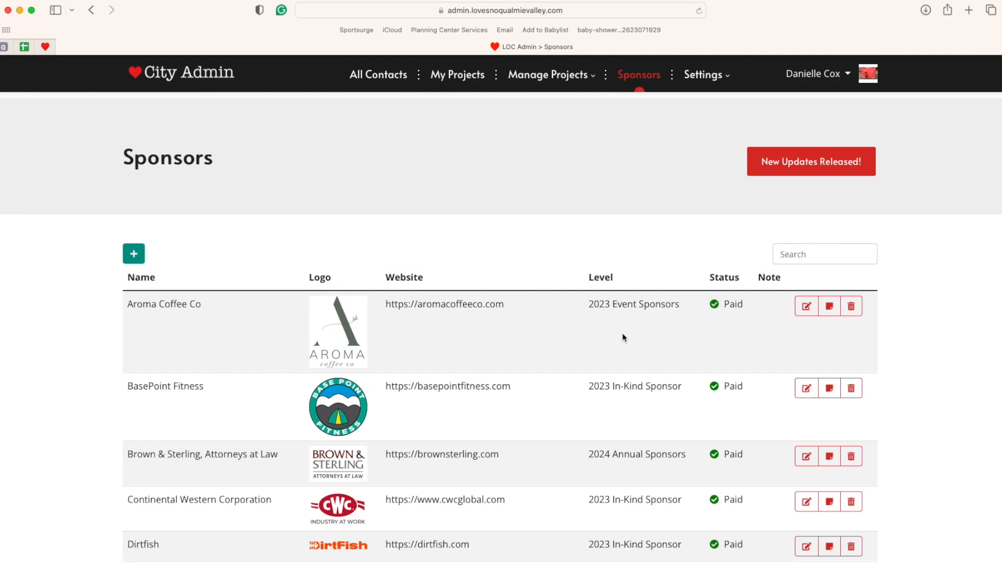
pyautogui.click(139, 255)
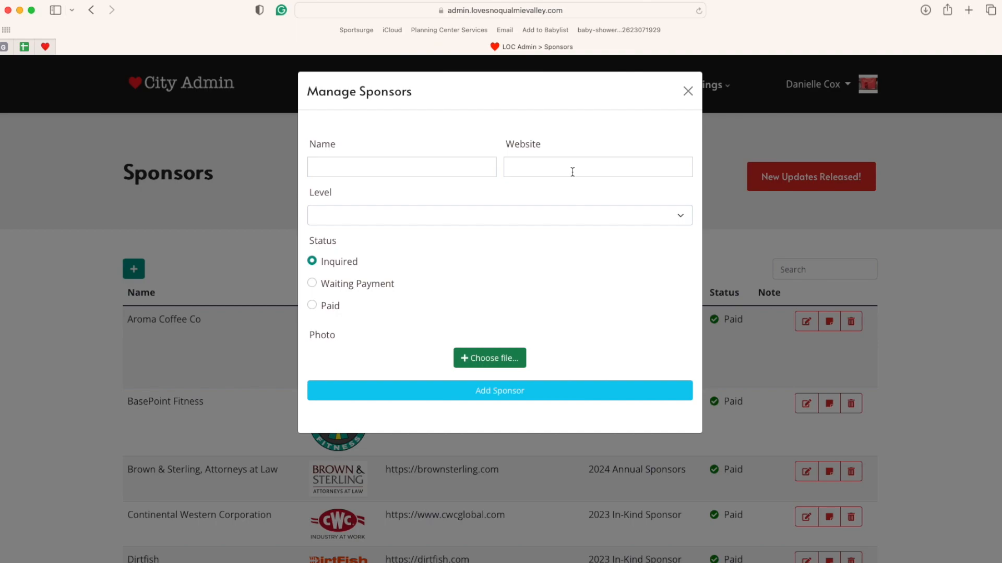
pyautogui.click(572, 220)
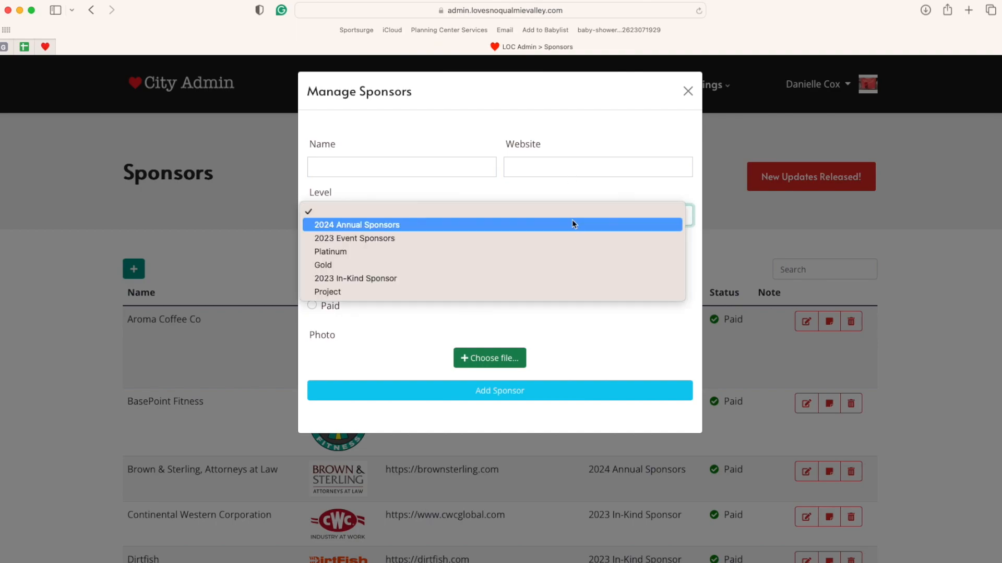
pyautogui.click(575, 195)
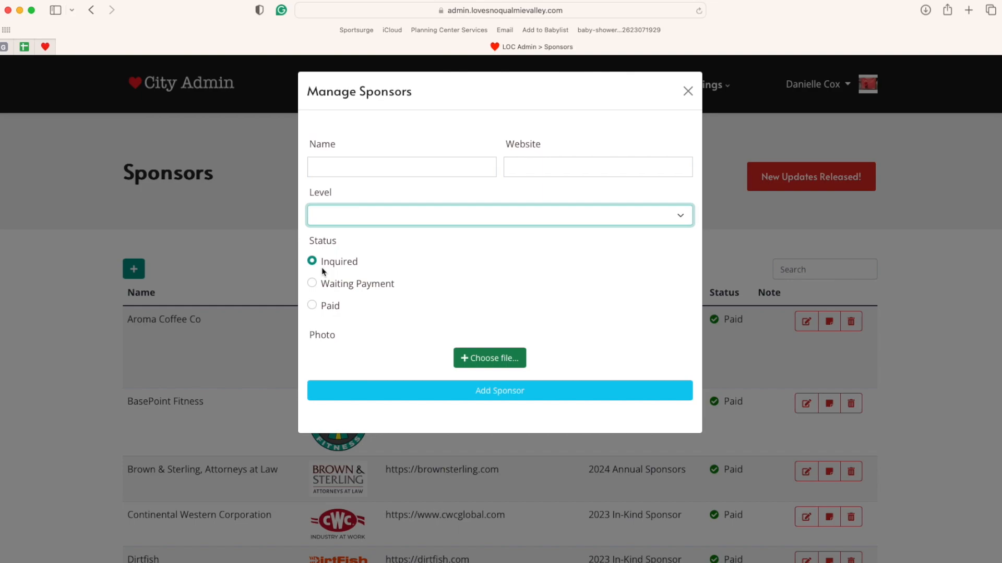
pyautogui.click(311, 305)
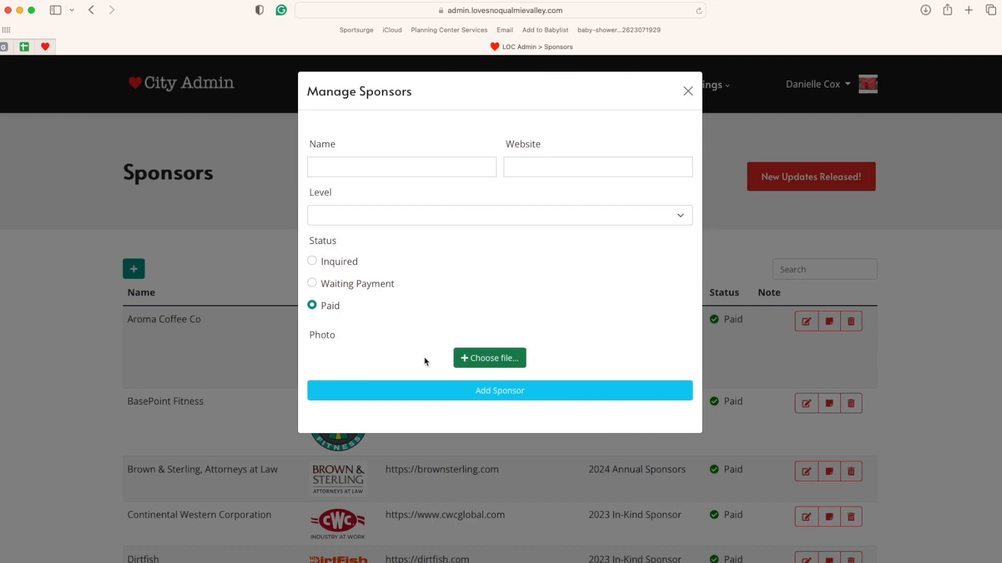
pyautogui.click(687, 92)
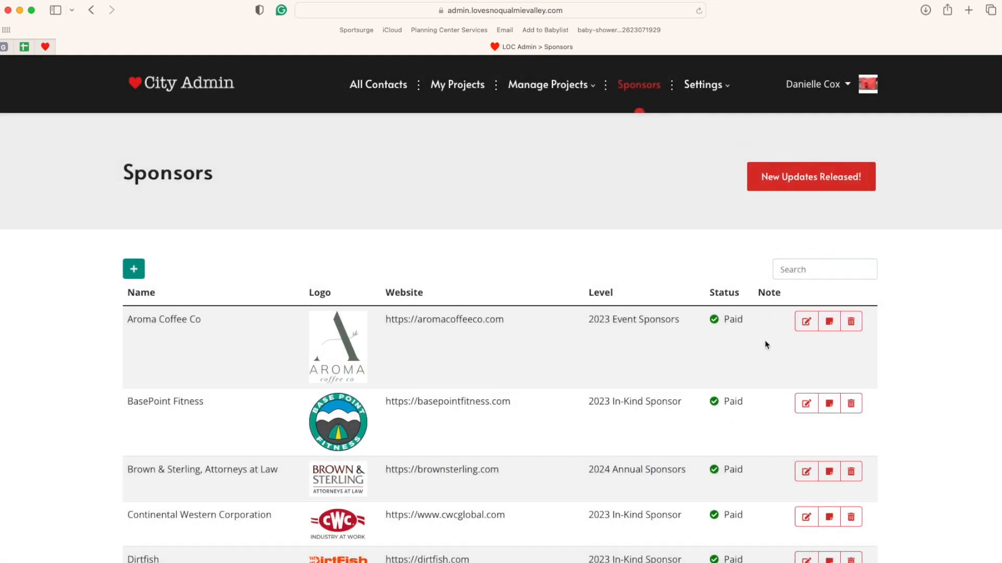
# - View Aroma Coffee Co's sponsor details without changes, then open the Settings menu
pyautogui.click(806, 322)
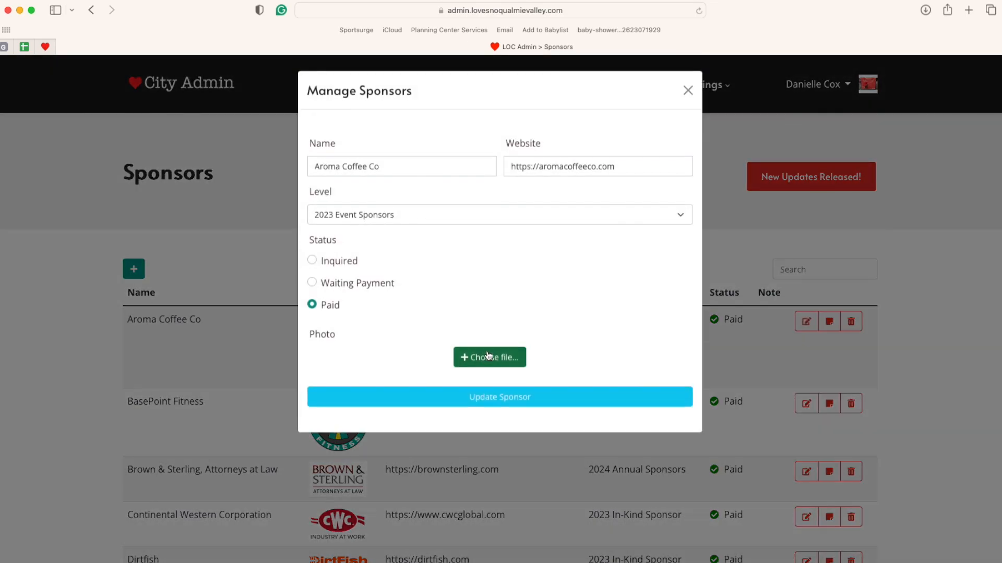
pyautogui.click(688, 92)
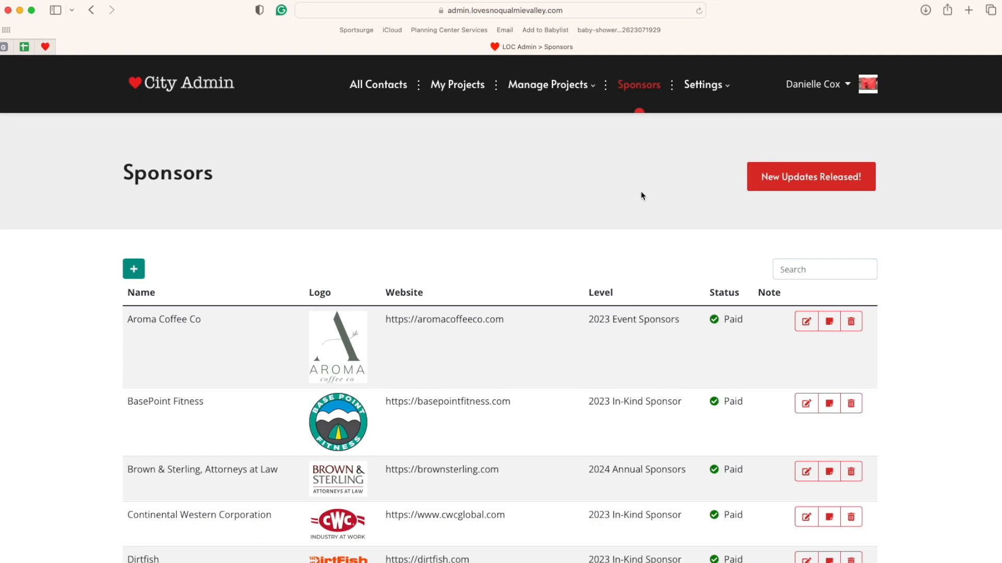
pyautogui.click(723, 92)
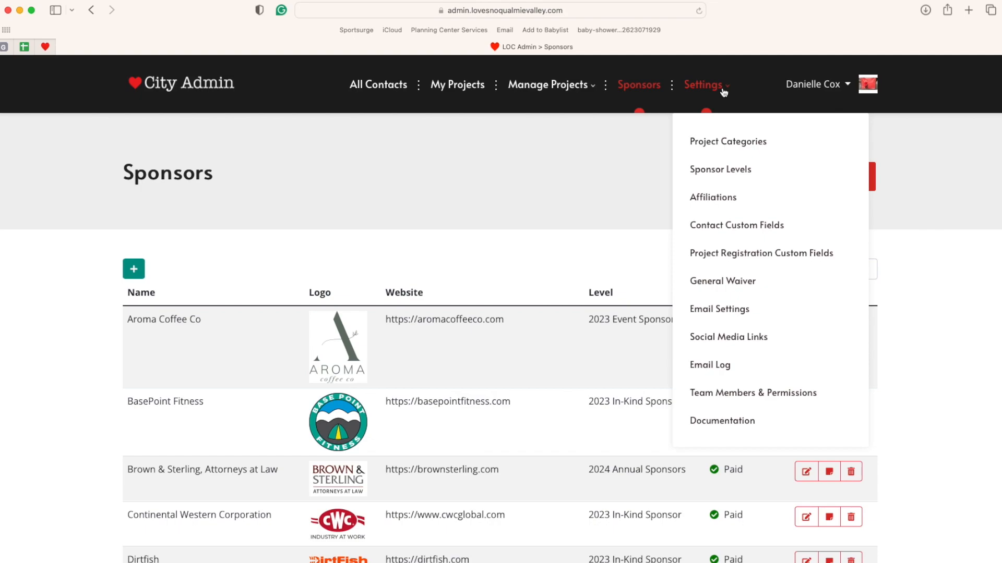
# - Browse the Project Categories settings, then switch to the Sponsor Levels settings
pyautogui.click(773, 147)
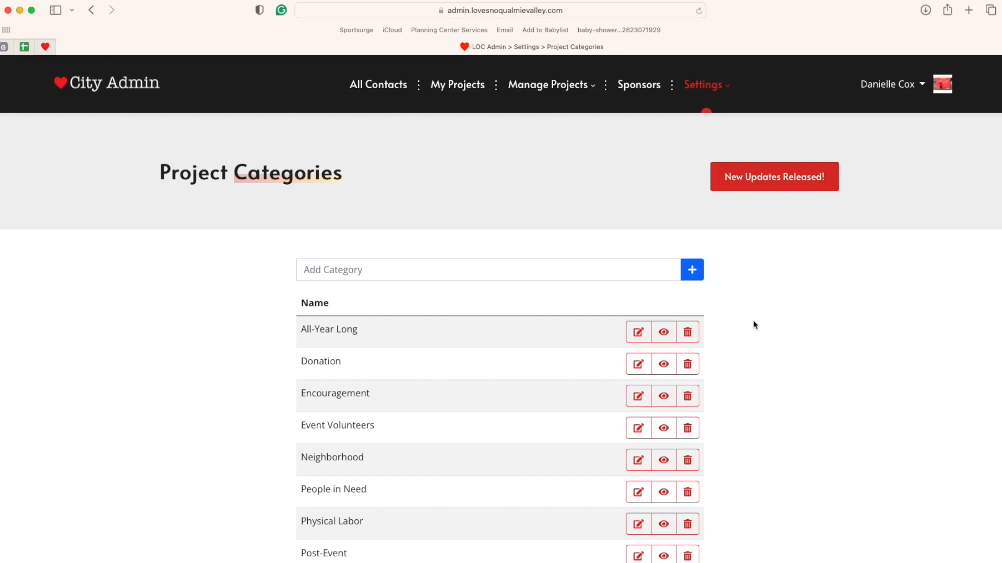
pyautogui.scroll(-2, 743, 370)
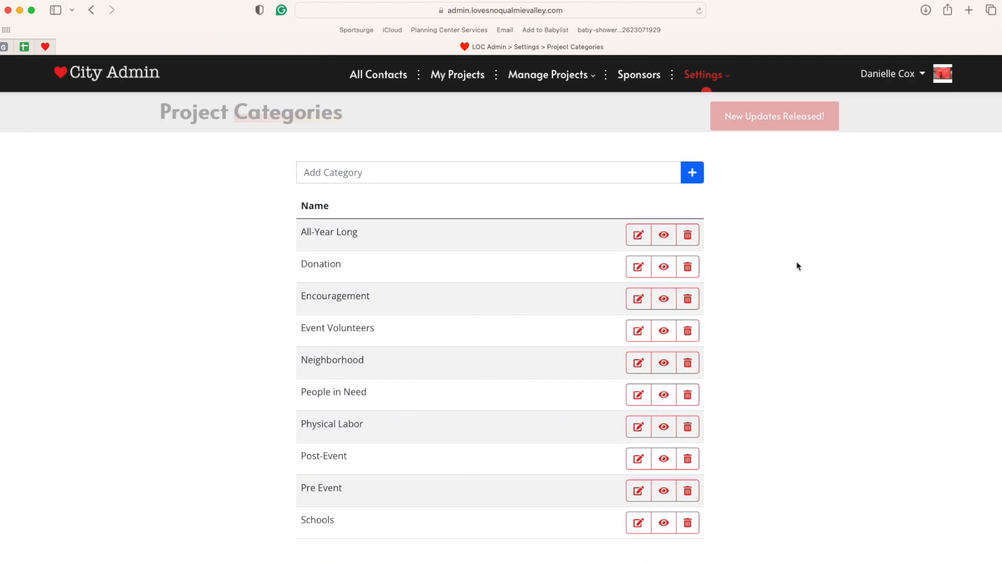
pyautogui.scroll(1, 797, 265)
pyautogui.scroll(-1, 798, 265)
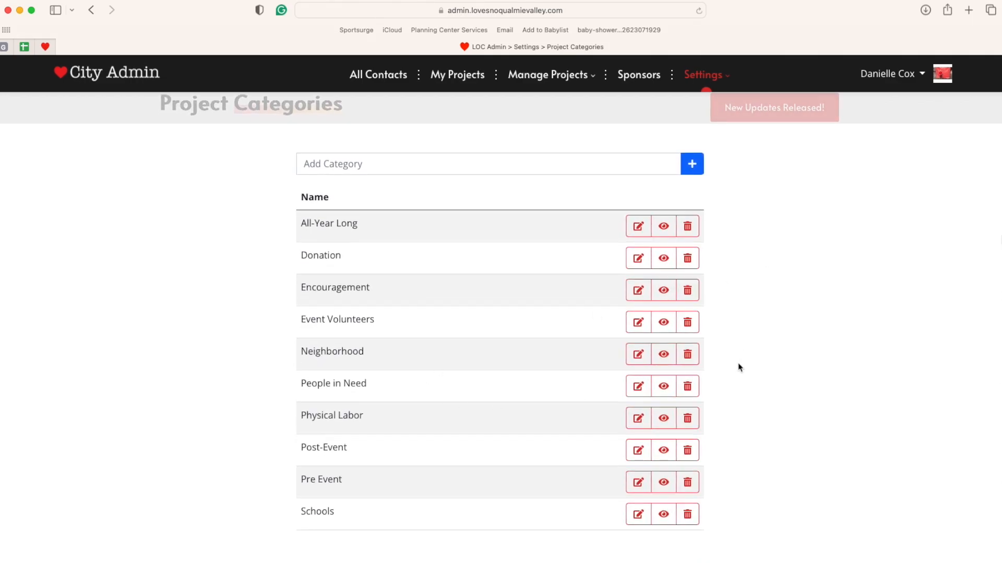
pyautogui.scroll(3, 732, 382)
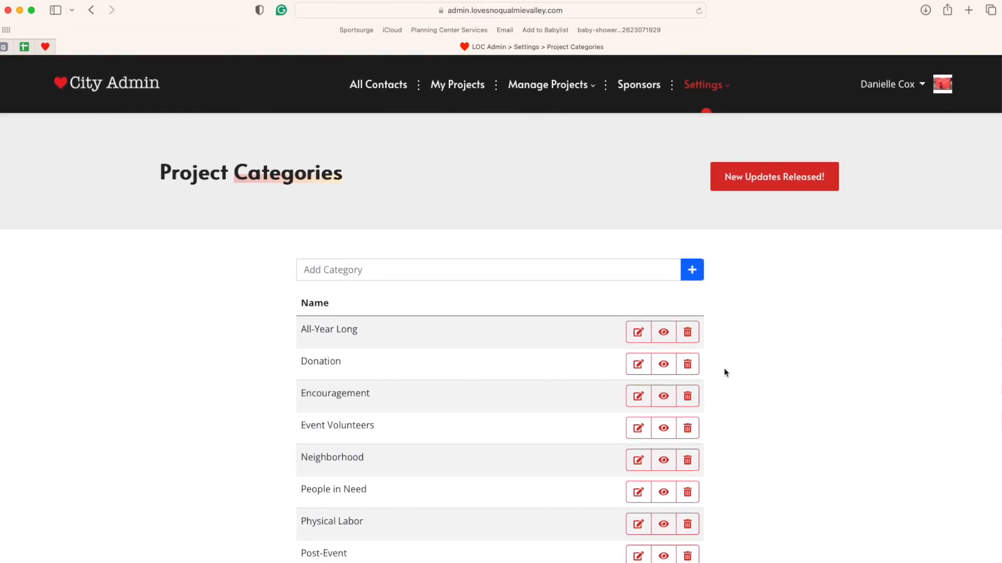
pyautogui.click(698, 83)
pyautogui.click(706, 170)
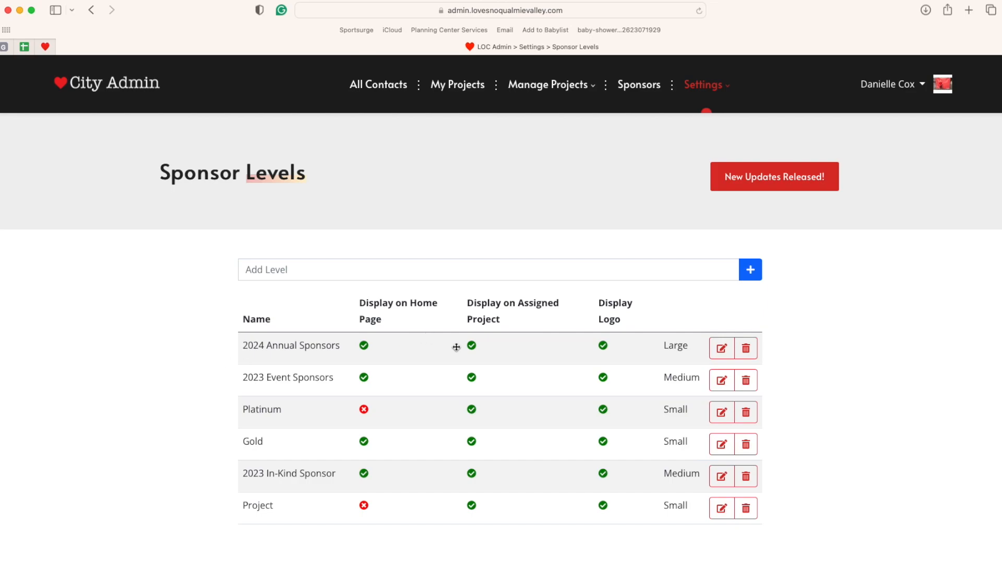
# - Save the 2024 Annual Sponsors level with its logo size kept at Large
pyautogui.click(720, 348)
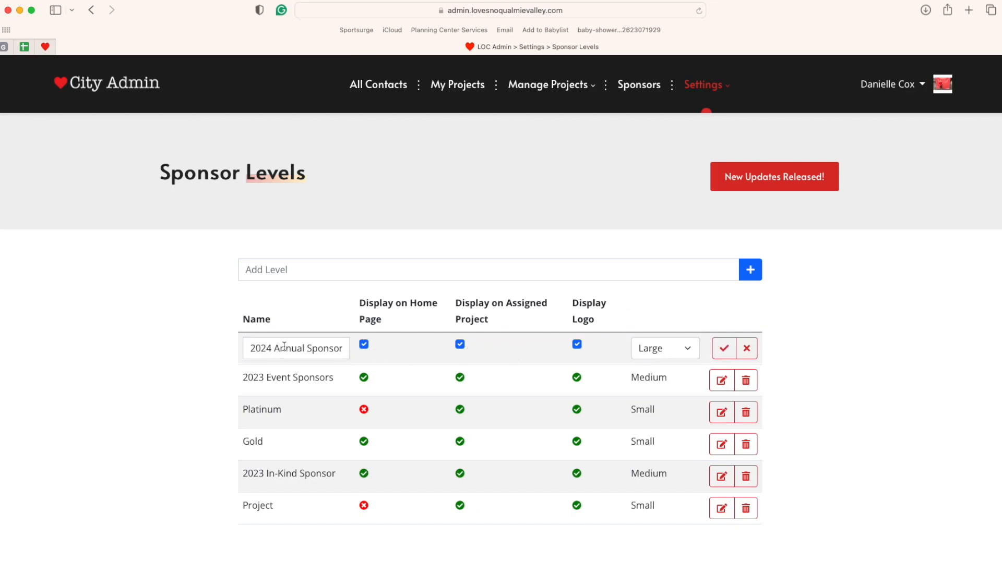
pyautogui.click(677, 354)
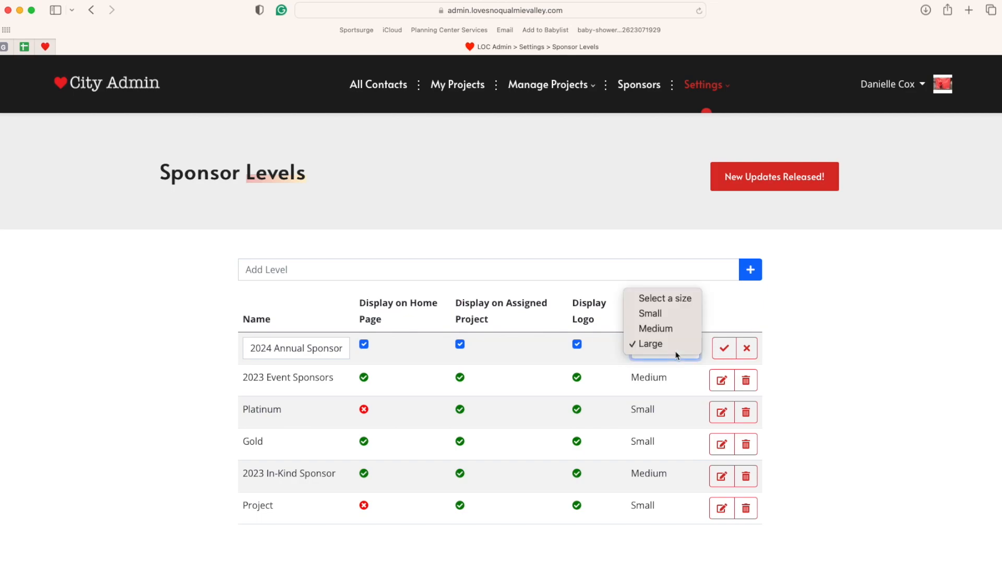
pyautogui.click(818, 350)
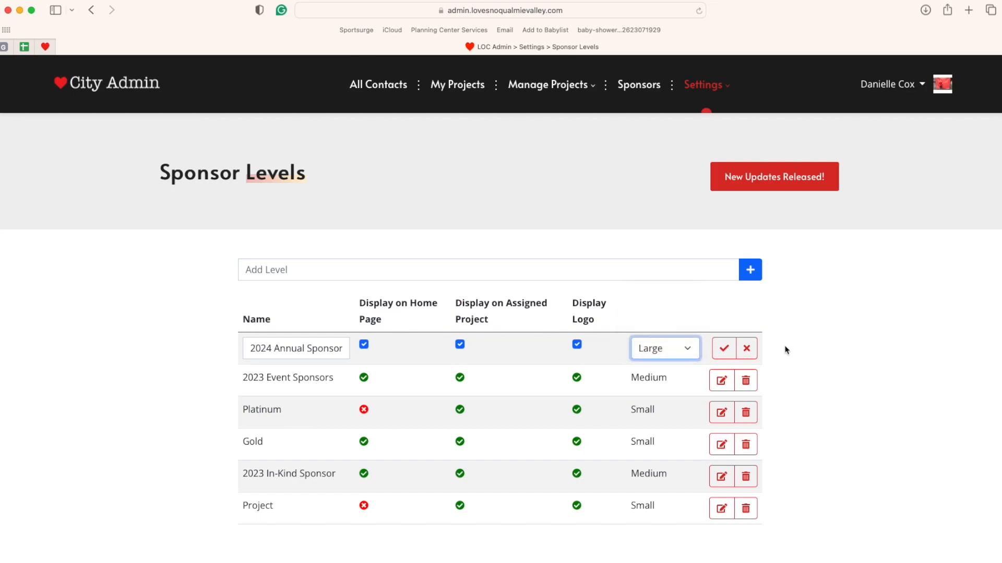
pyautogui.click(724, 349)
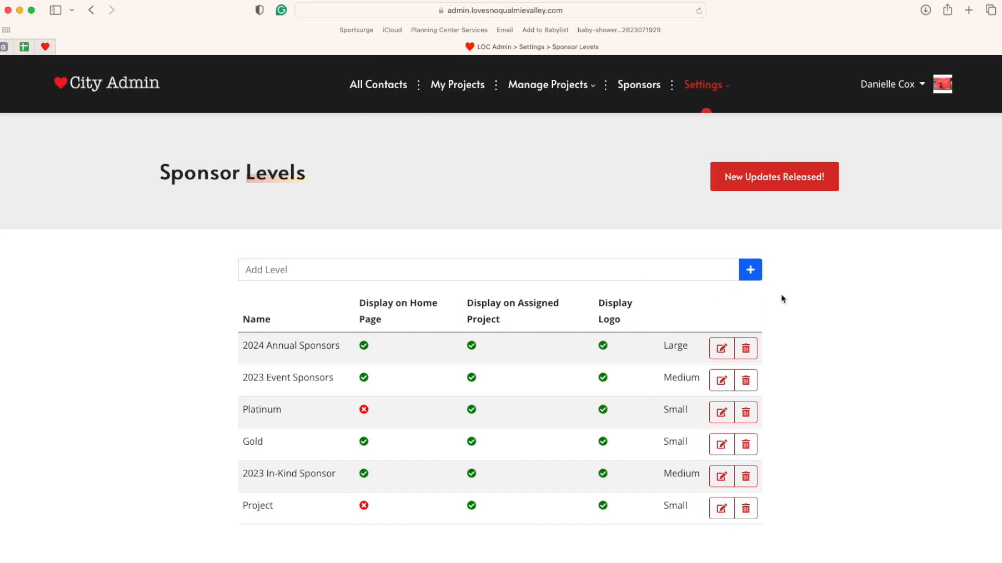
pyautogui.click(703, 86)
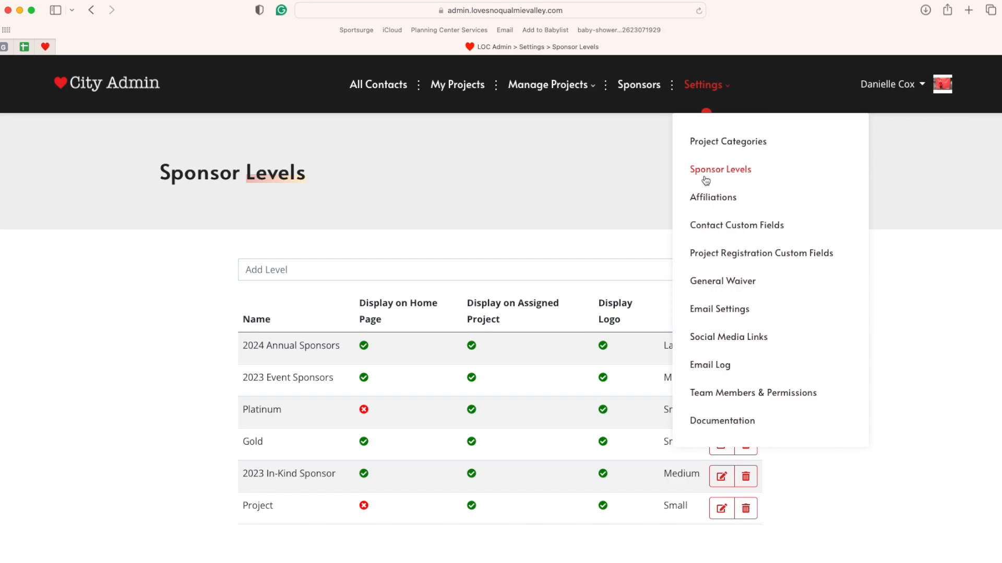
# - Go to the Affiliations page and launch Resolve Duplicates to show the Merge Duplicates dialog
pyautogui.click(712, 198)
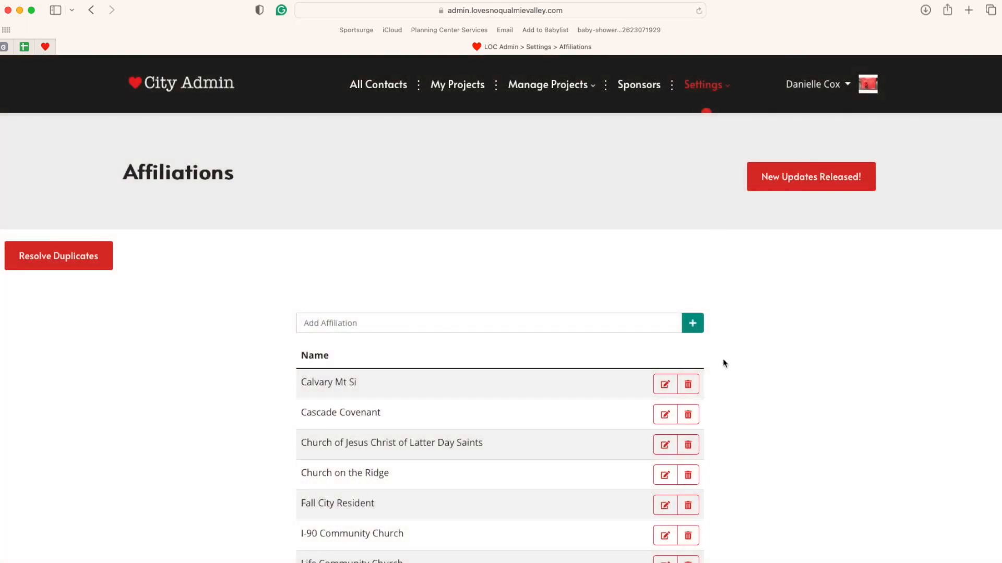
pyautogui.scroll(-3, 726, 378)
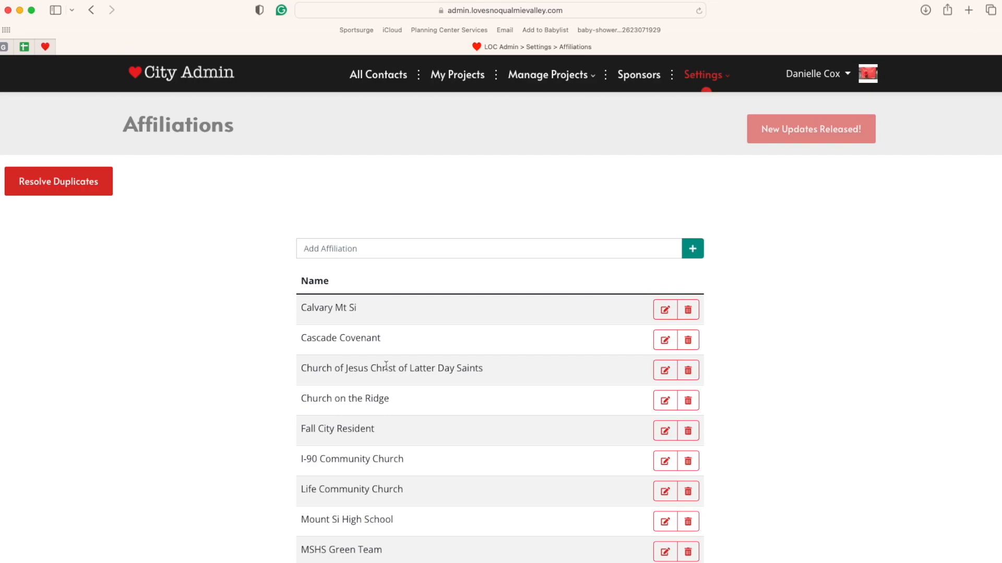
pyautogui.click(416, 248)
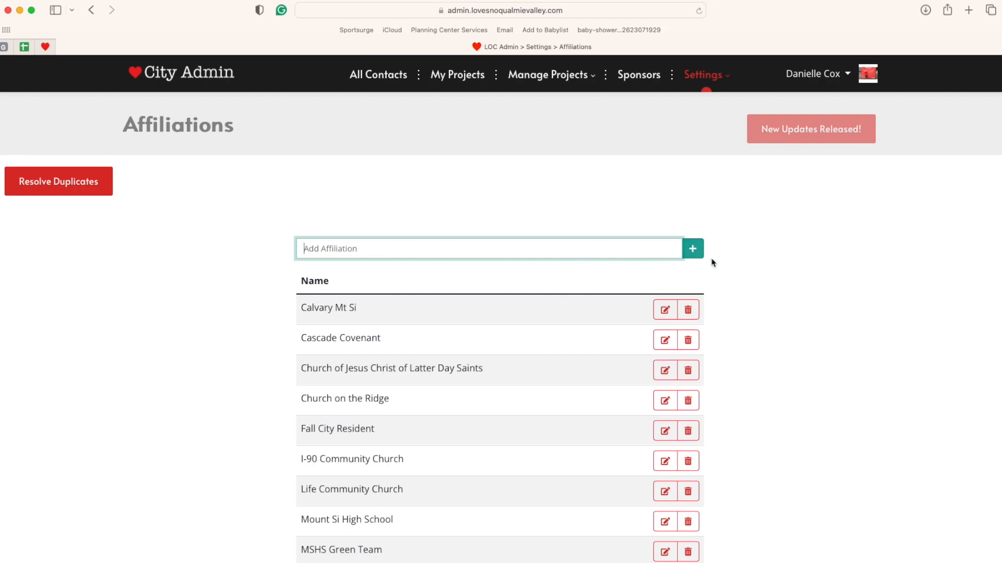
pyautogui.click(237, 369)
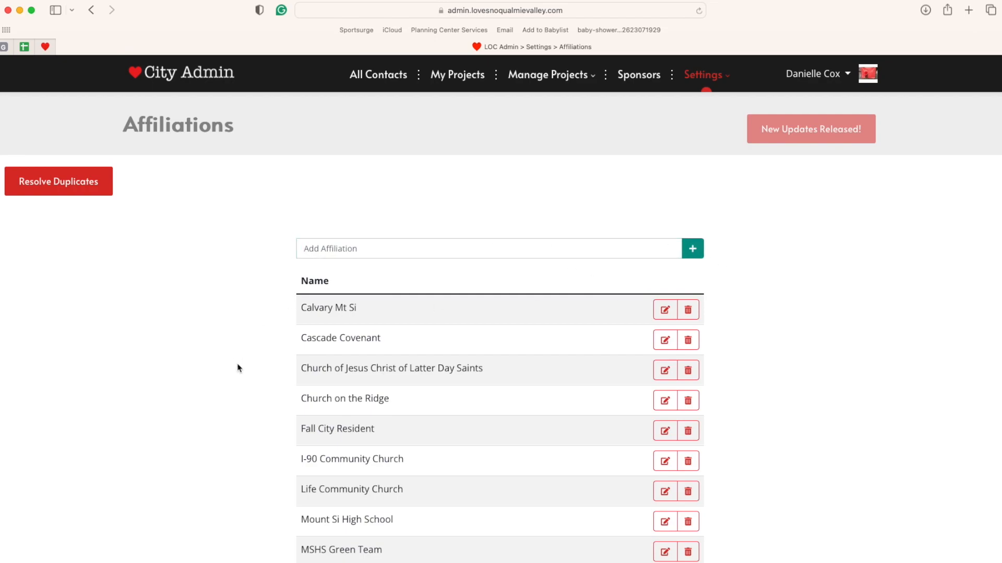
pyautogui.scroll(-10, 237, 368)
pyautogui.scroll(10, 238, 368)
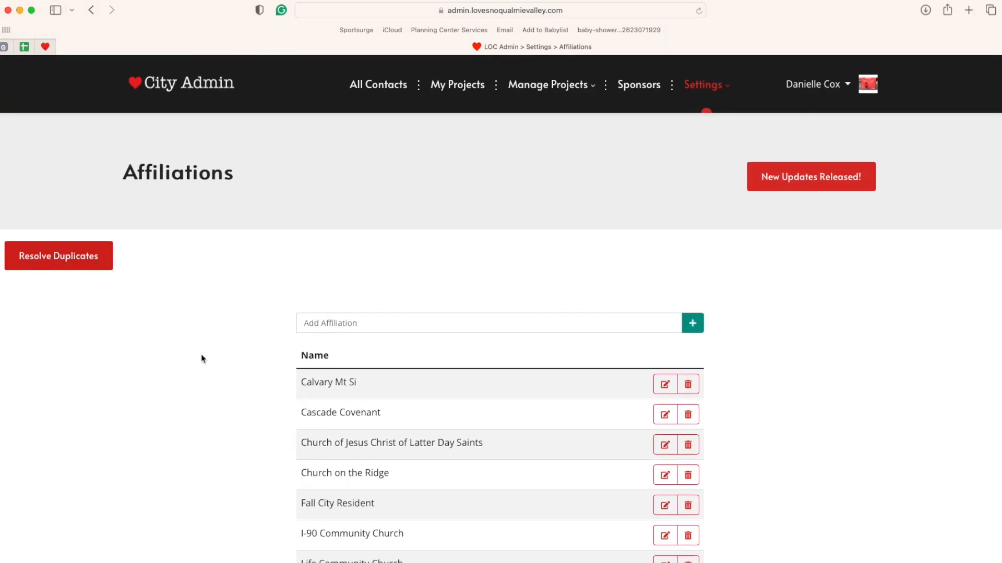
pyautogui.click(87, 259)
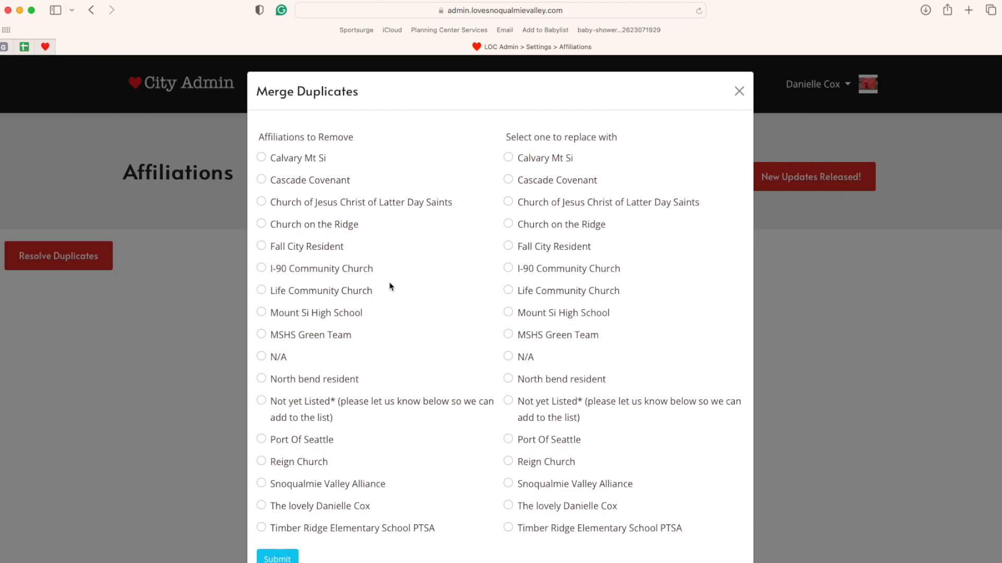
# - Select I-90 Community Church as both removal and replacement, then close the dialog unsubmitted
pyautogui.scroll(-1, 398, 392)
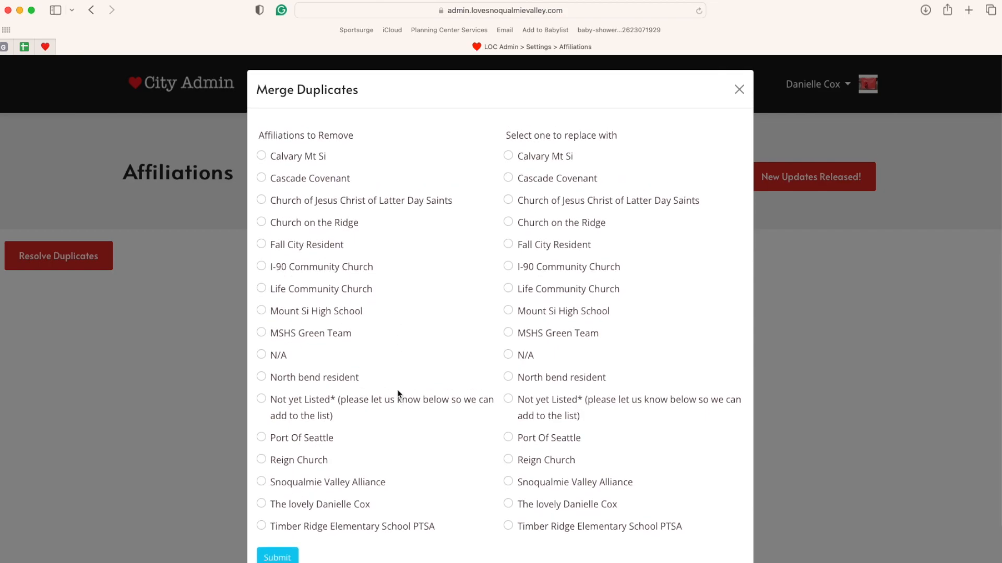
pyautogui.click(261, 267)
pyautogui.click(509, 267)
pyautogui.click(738, 92)
# - Open the General Waiver page and read the liability waiver down to Submit and back
pyautogui.click(712, 86)
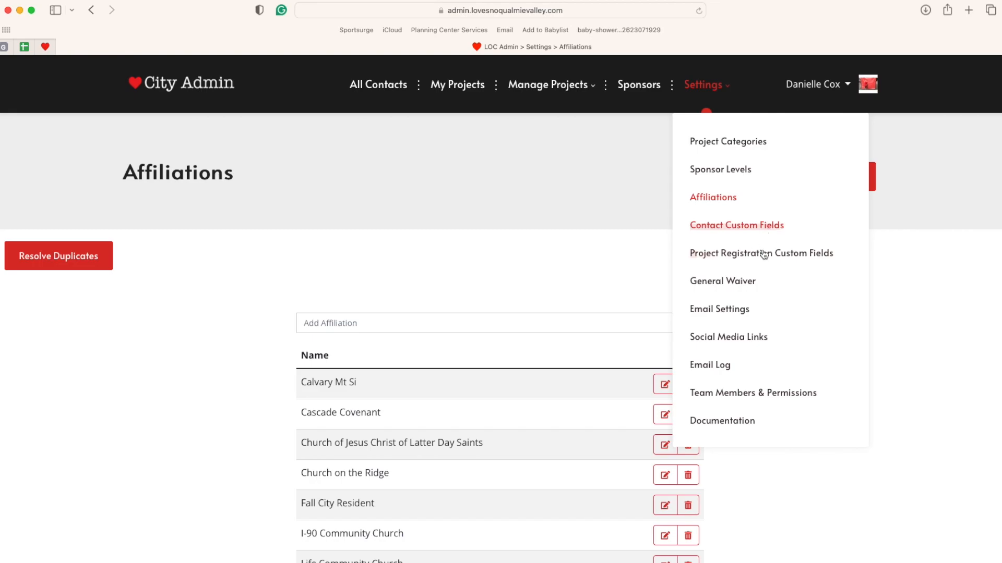
pyautogui.click(749, 282)
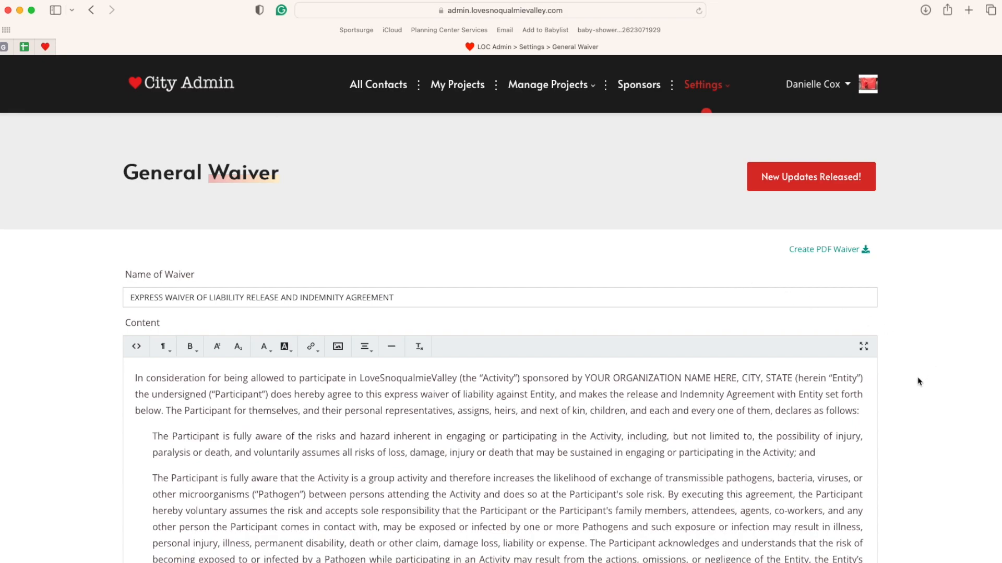
pyautogui.scroll(-5, 919, 381)
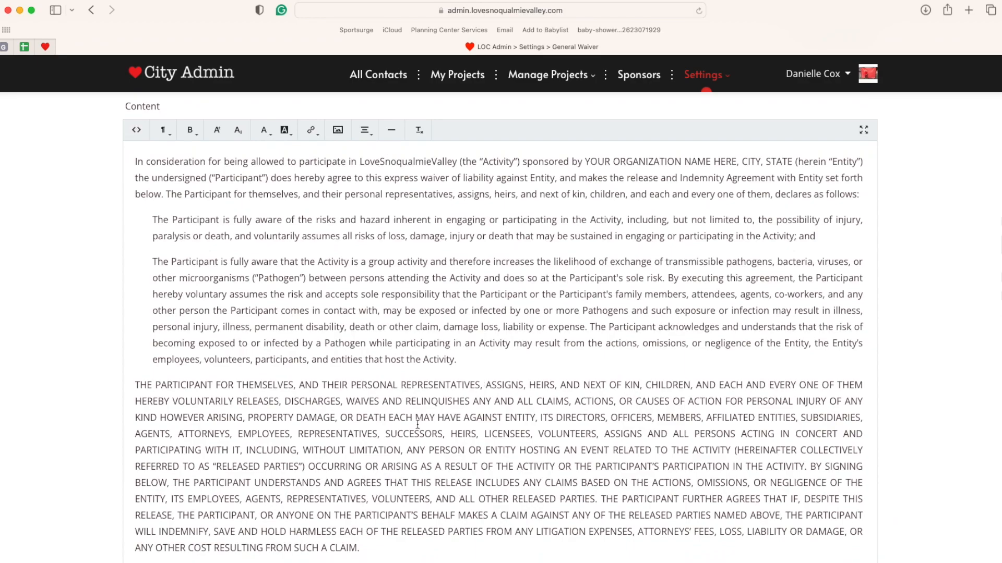
pyautogui.scroll(-15, 418, 424)
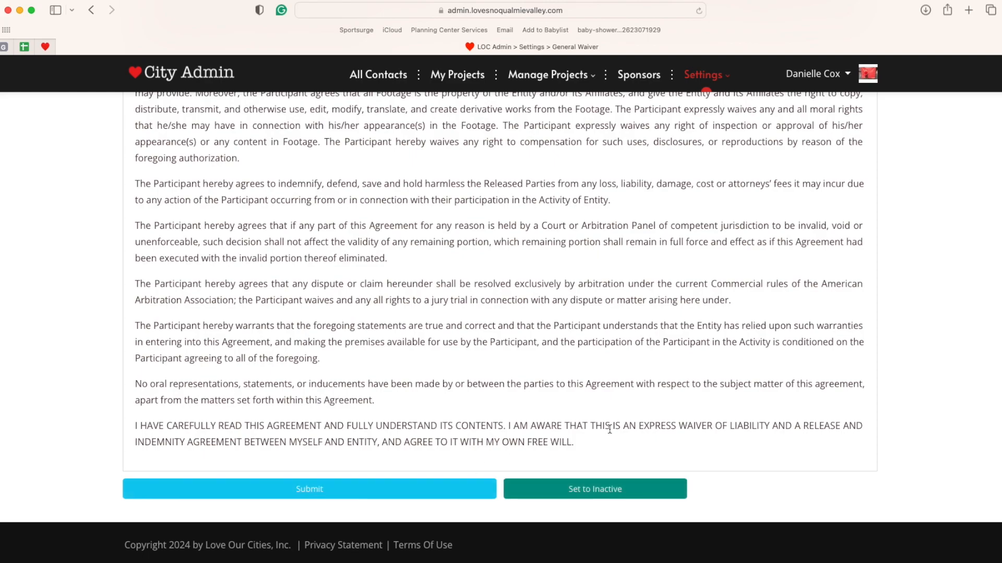
pyautogui.scroll(1, 899, 449)
pyautogui.scroll(15, 898, 449)
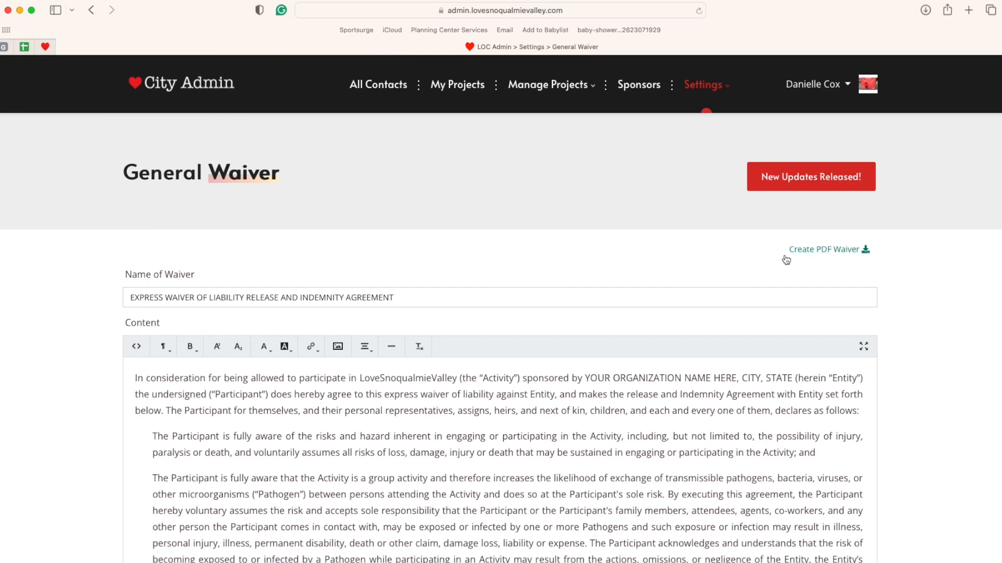
# - Open Email Settings and inspect the account-creation, project-registration messages and logo section
pyautogui.moveTo(727, 98)
pyautogui.click(733, 311)
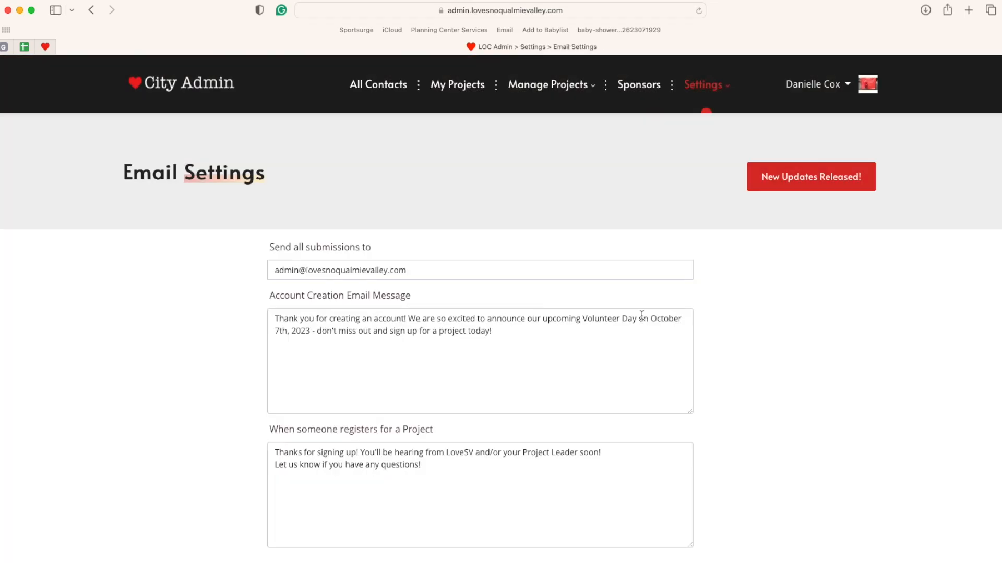
pyautogui.scroll(-2, 747, 371)
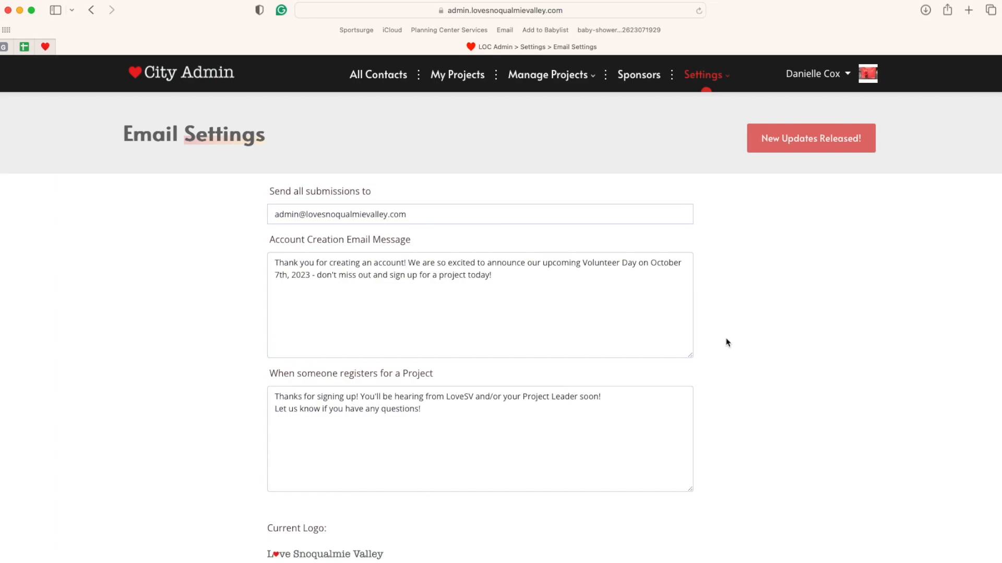
pyautogui.click(516, 291)
pyautogui.scroll(-2, 518, 292)
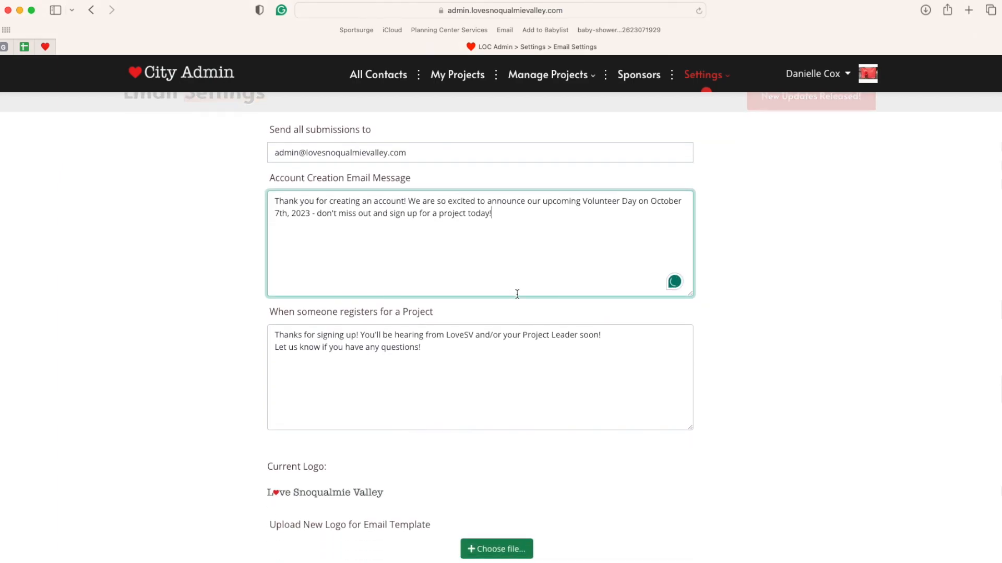
pyautogui.scroll(-2, 496, 328)
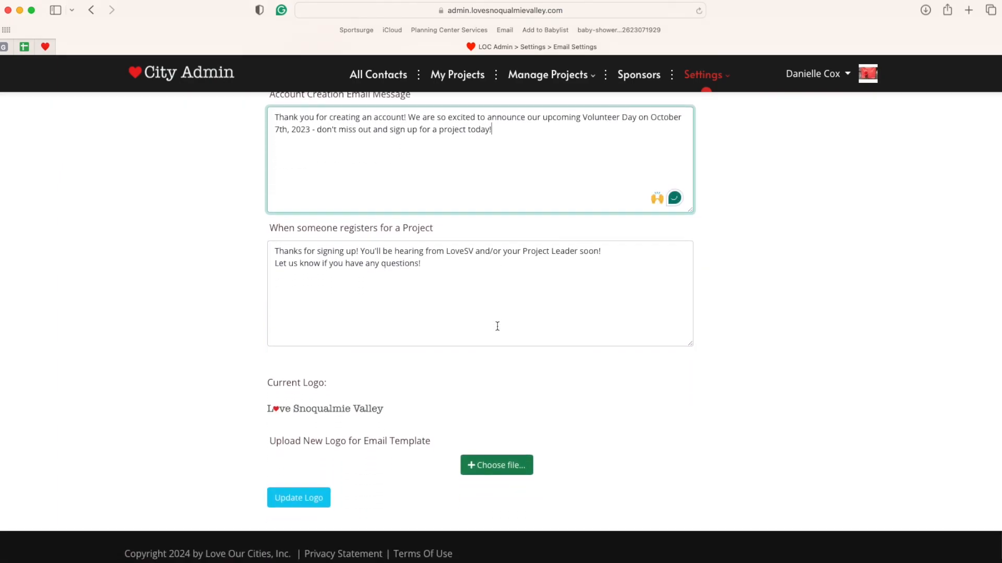
pyautogui.click(435, 270)
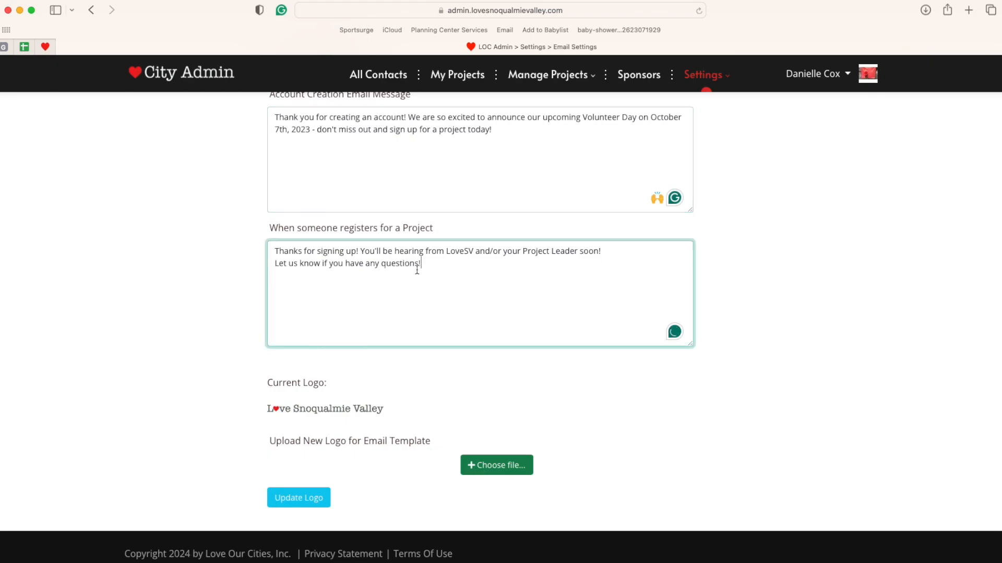
pyautogui.scroll(1, 410, 297)
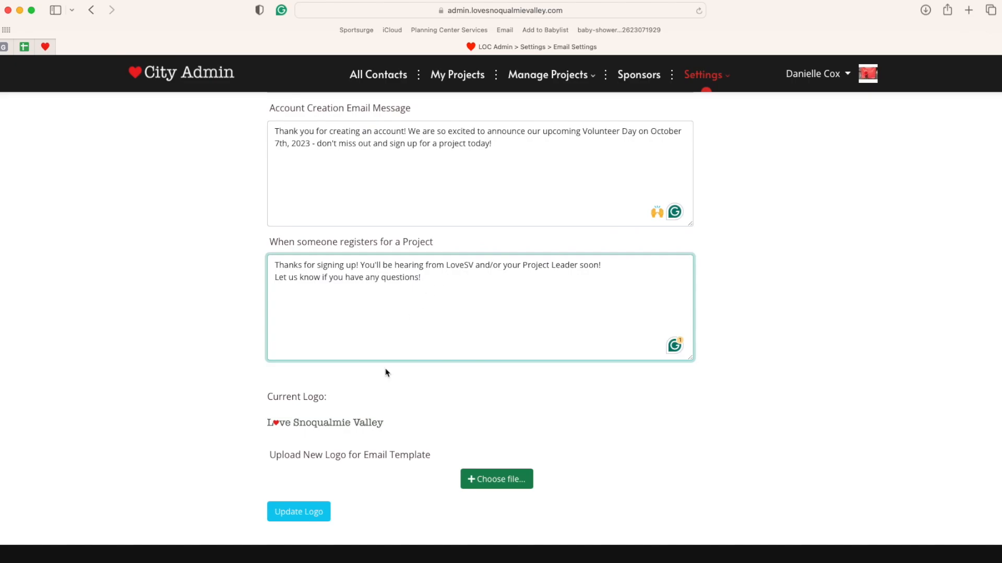
pyautogui.scroll(-1, 340, 385)
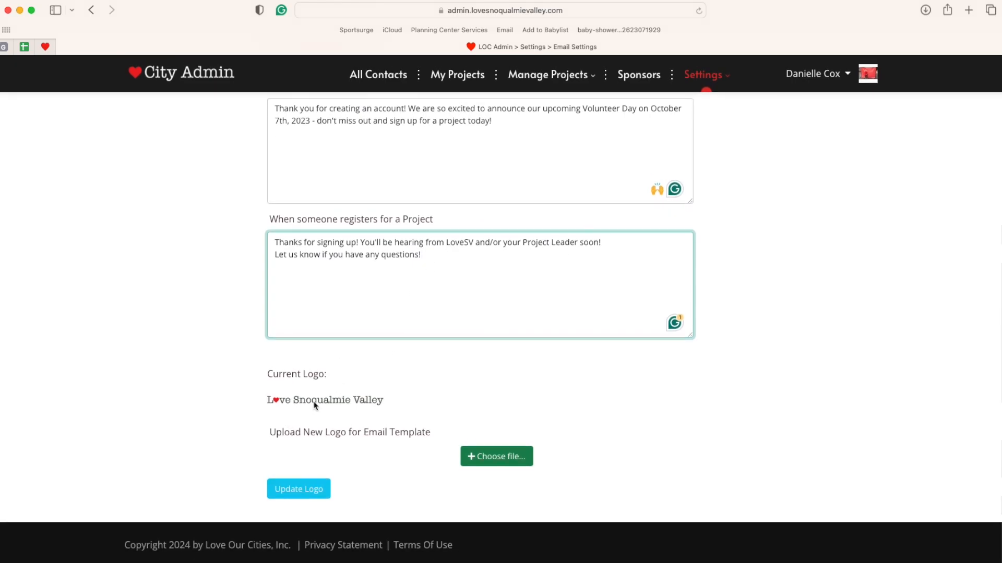
pyautogui.scroll(5, 798, 373)
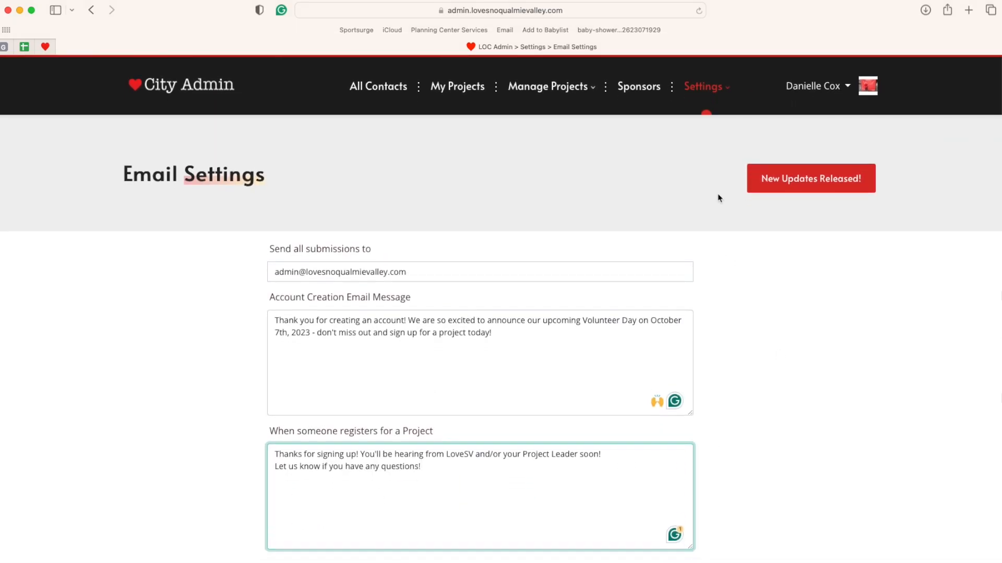
pyautogui.click(705, 87)
# - Open Social Media Links and check the Instagram entry and the empty Twitter entry
pyautogui.click(735, 340)
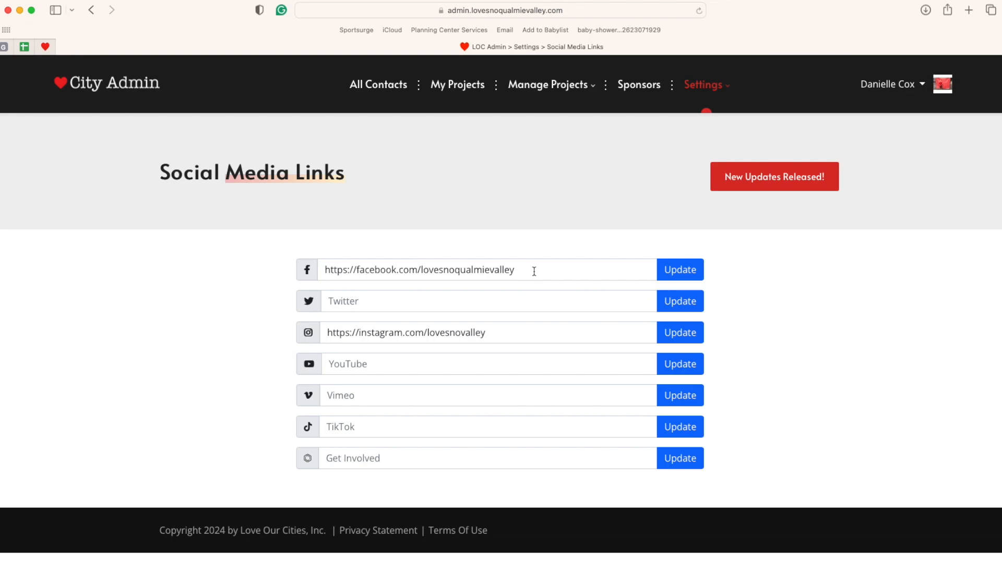
pyautogui.click(516, 332)
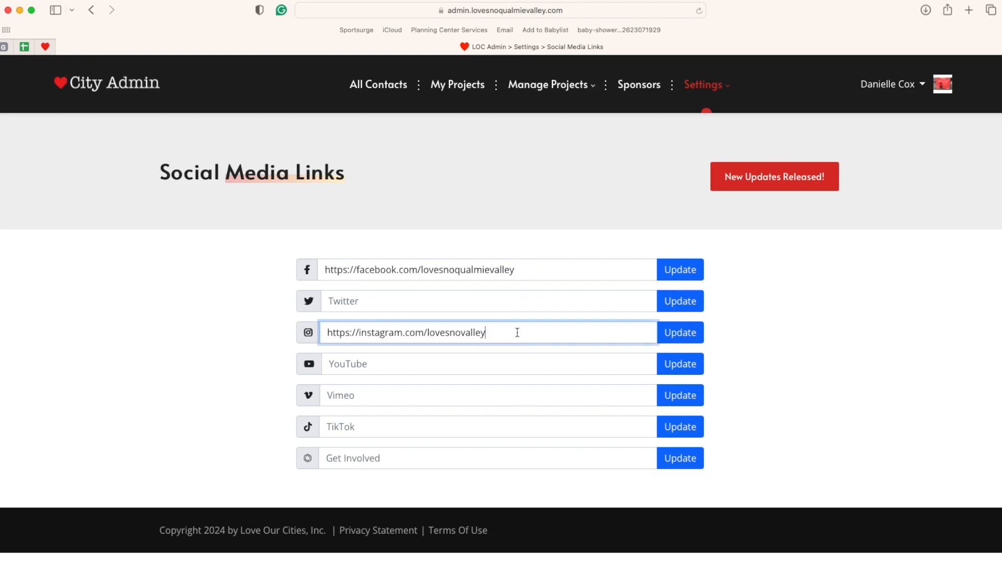
pyautogui.click(518, 300)
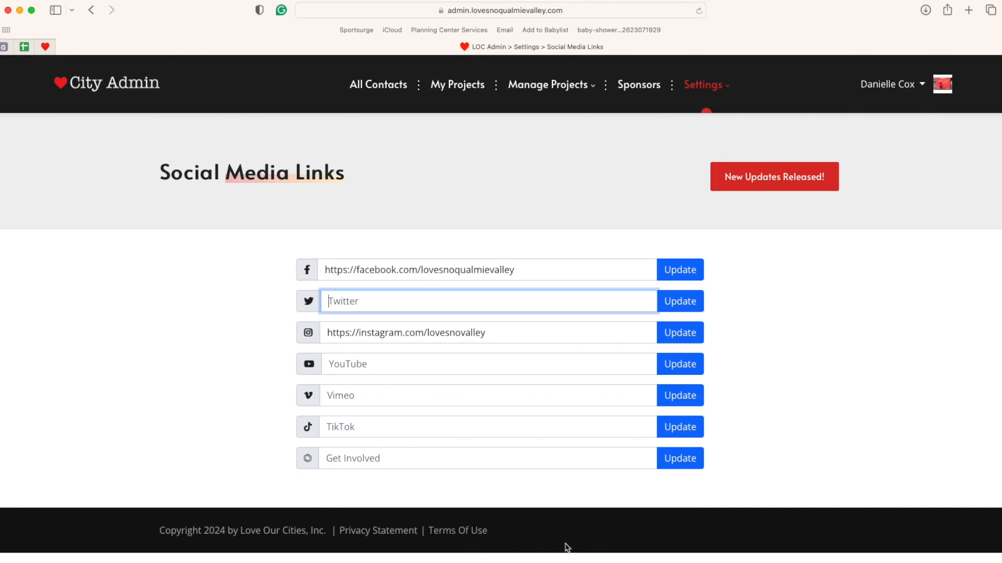
pyautogui.moveTo(716, 93)
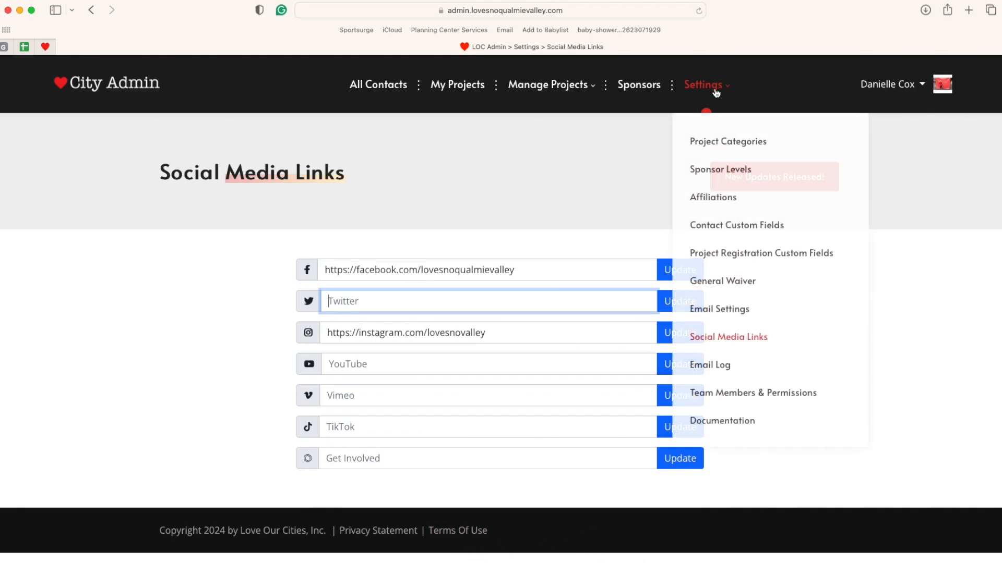
# - Open the Email Log and scroll through the table of sent emails and subjects
pyautogui.click(712, 365)
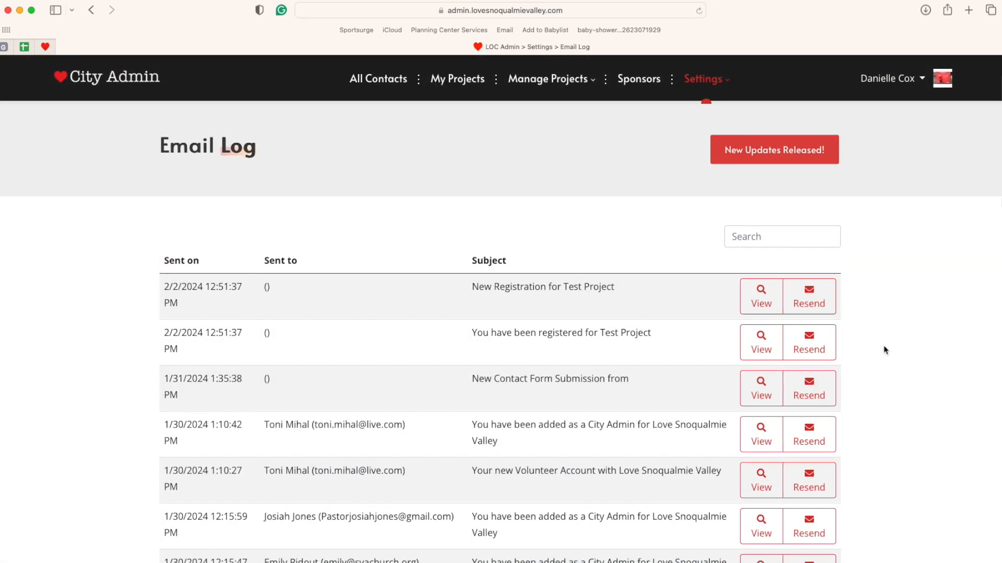
pyautogui.scroll(-6, 885, 350)
pyautogui.scroll(4, 886, 350)
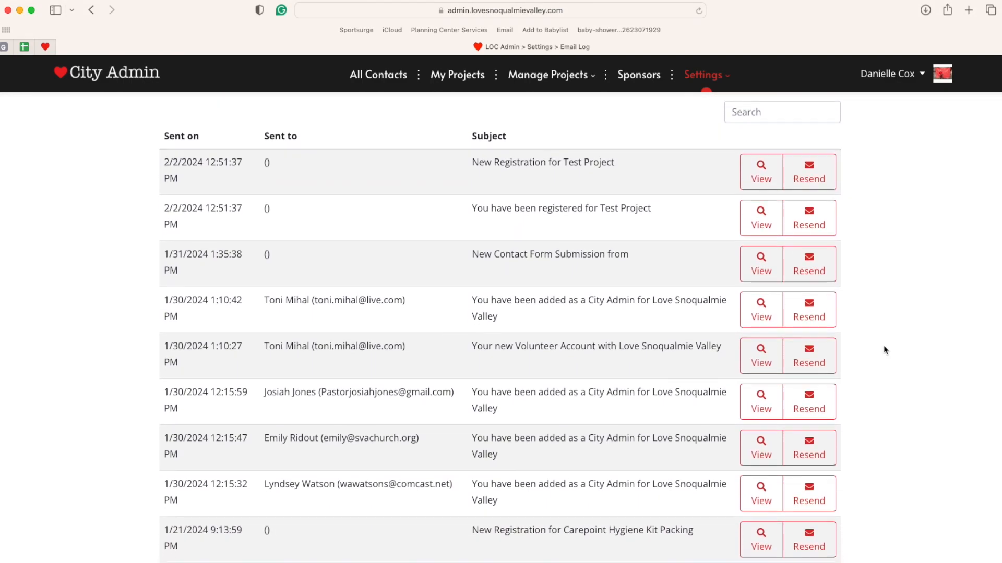
pyautogui.scroll(-3, 886, 350)
pyautogui.scroll(1, 885, 350)
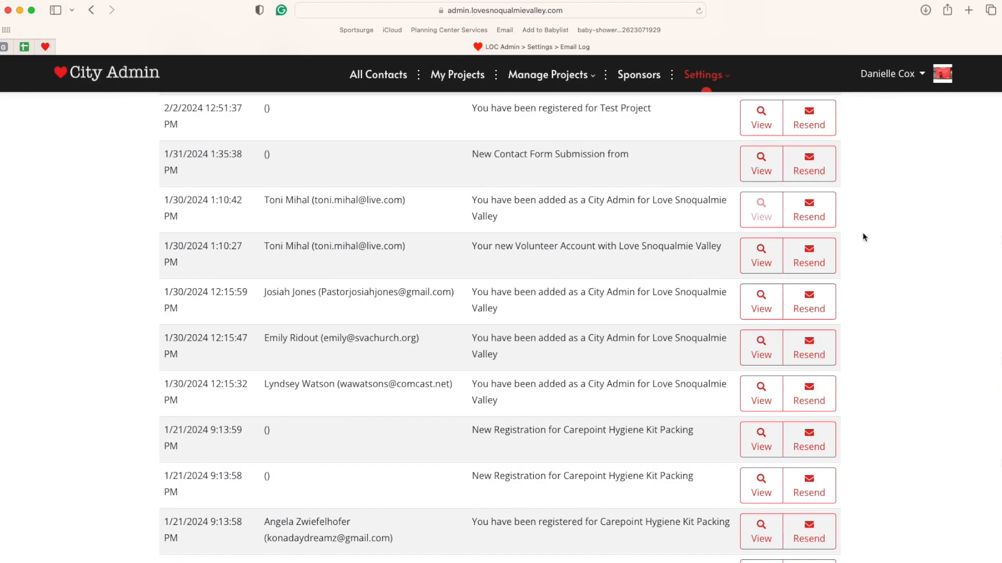
pyautogui.scroll(2, 866, 235)
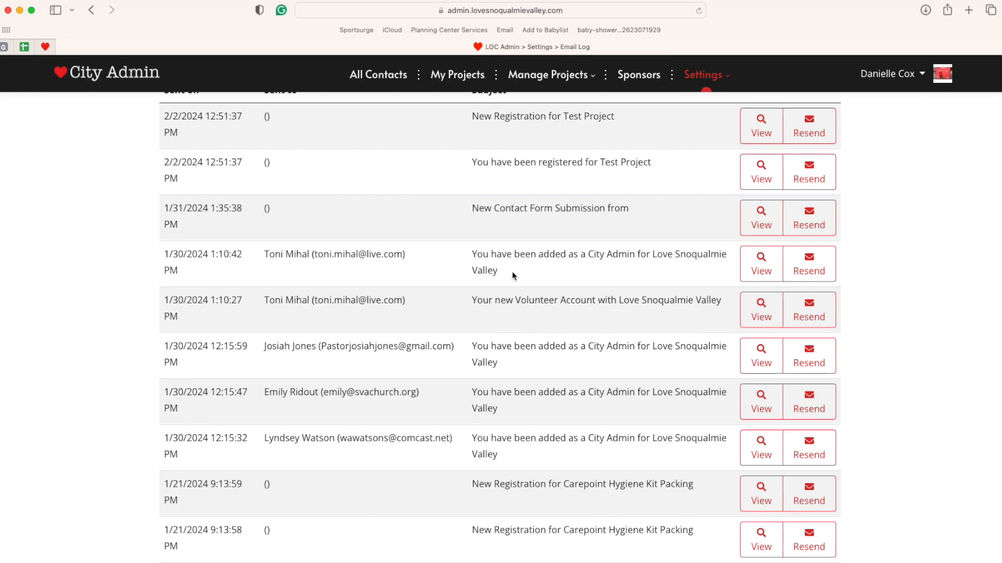
pyautogui.scroll(4, 441, 290)
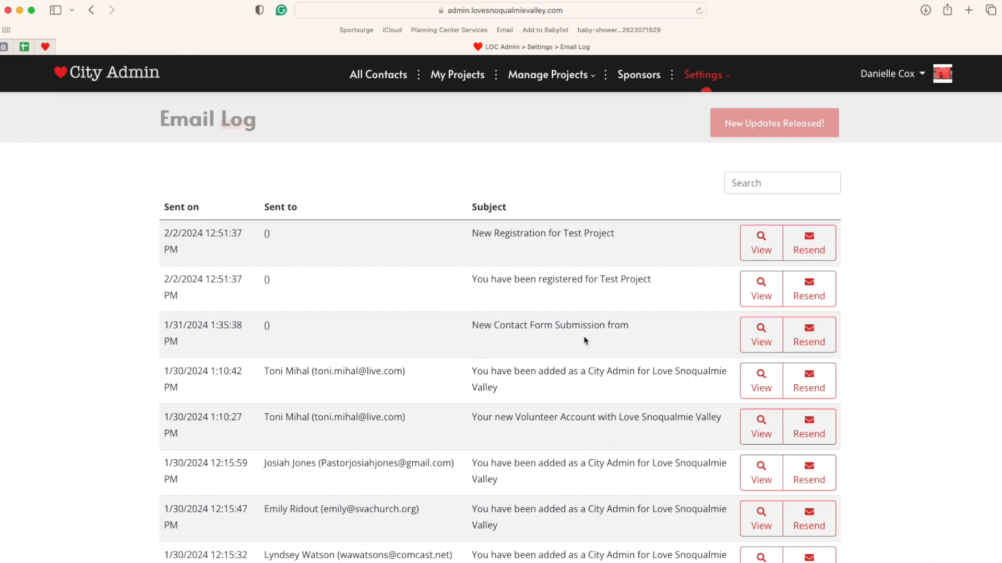
pyautogui.scroll(1, 877, 304)
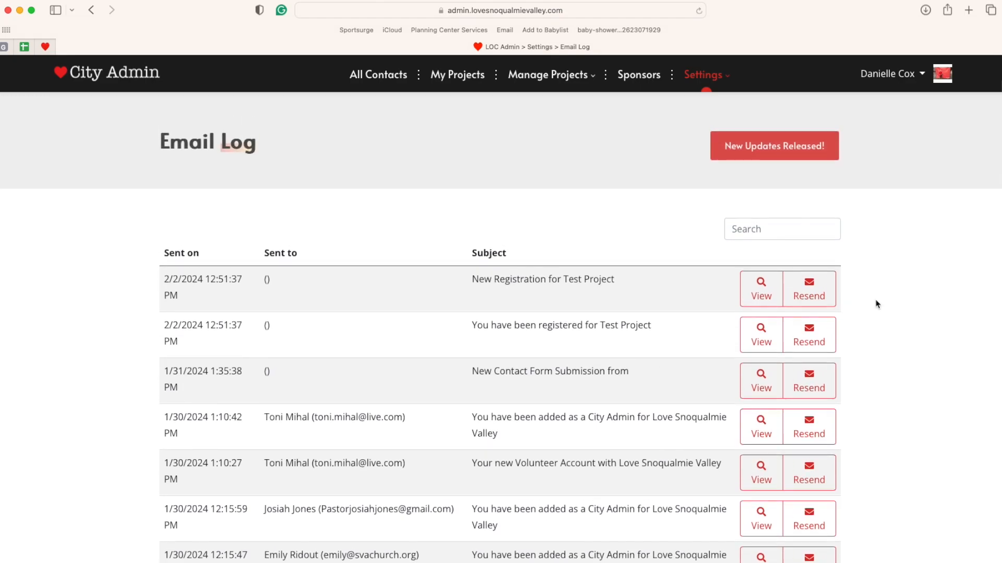
pyautogui.scroll(-4, 876, 304)
pyautogui.scroll(-2, 877, 304)
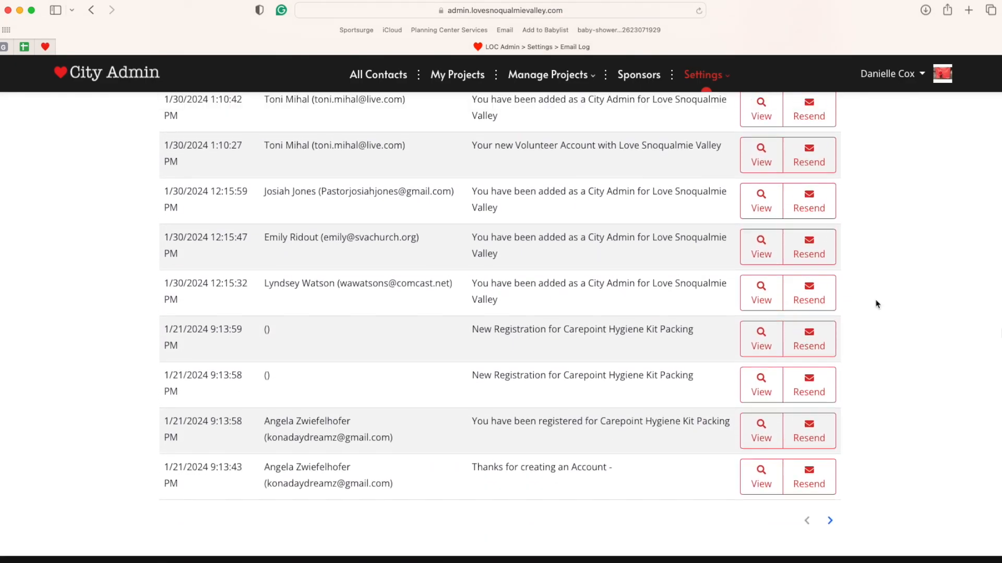
pyautogui.scroll(7, 876, 303)
# - Open Team Members & Permissions and scroll the members' roles and notification settings
pyautogui.moveTo(705, 83)
pyautogui.click(726, 392)
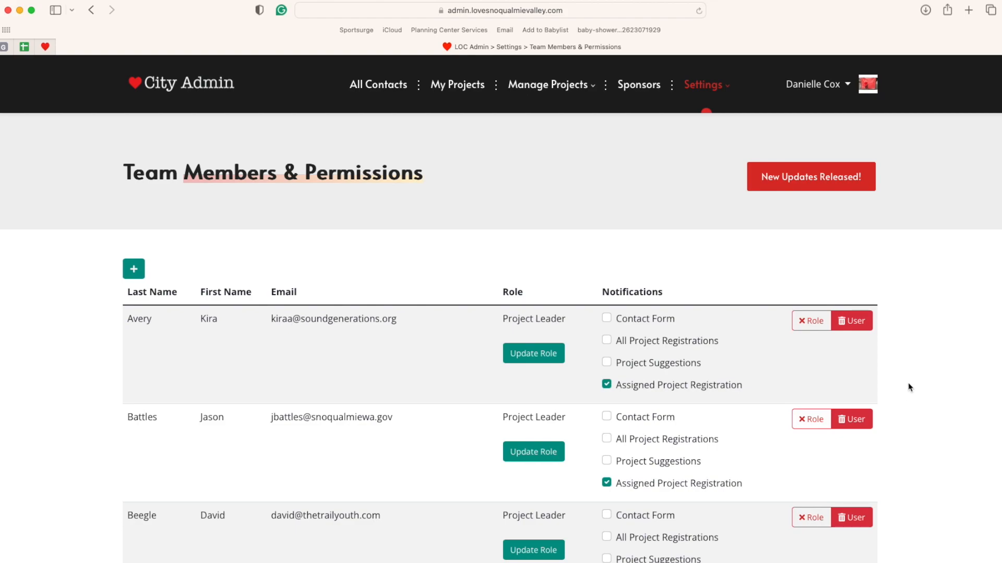
pyautogui.scroll(-2, 916, 379)
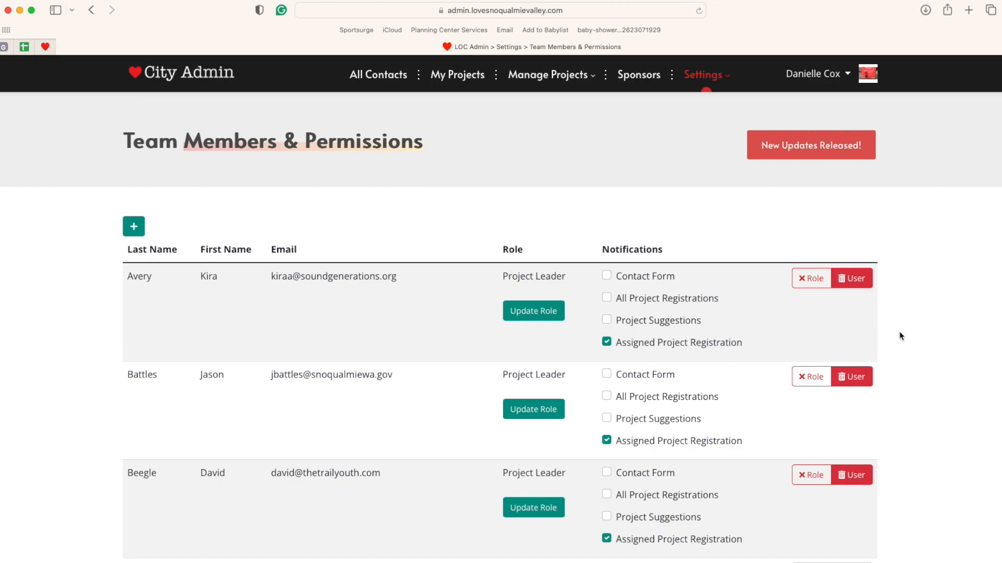
pyautogui.click(724, 77)
pyautogui.click(532, 313)
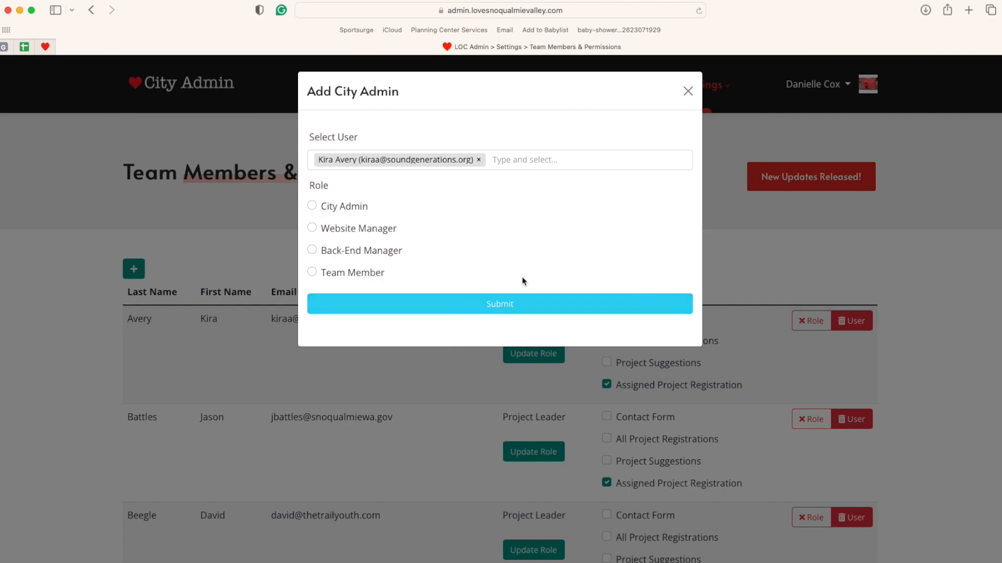
pyautogui.click(688, 92)
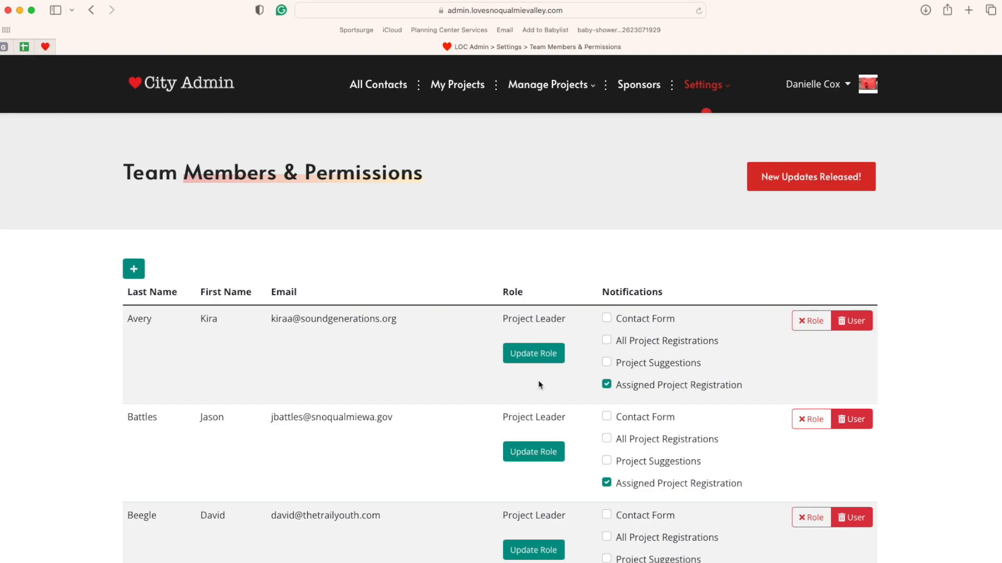
pyautogui.scroll(-2, 741, 379)
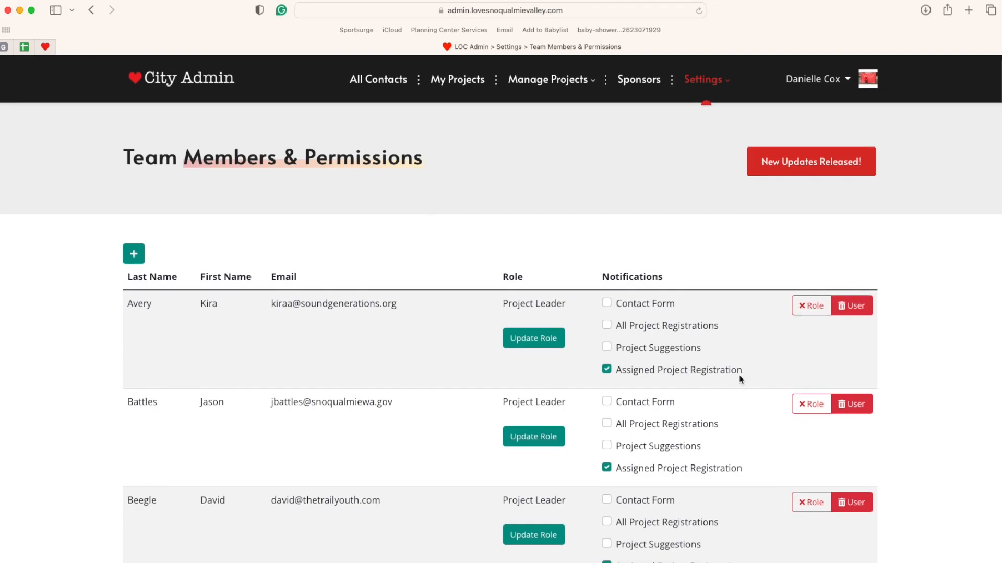
pyautogui.scroll(-3, 731, 378)
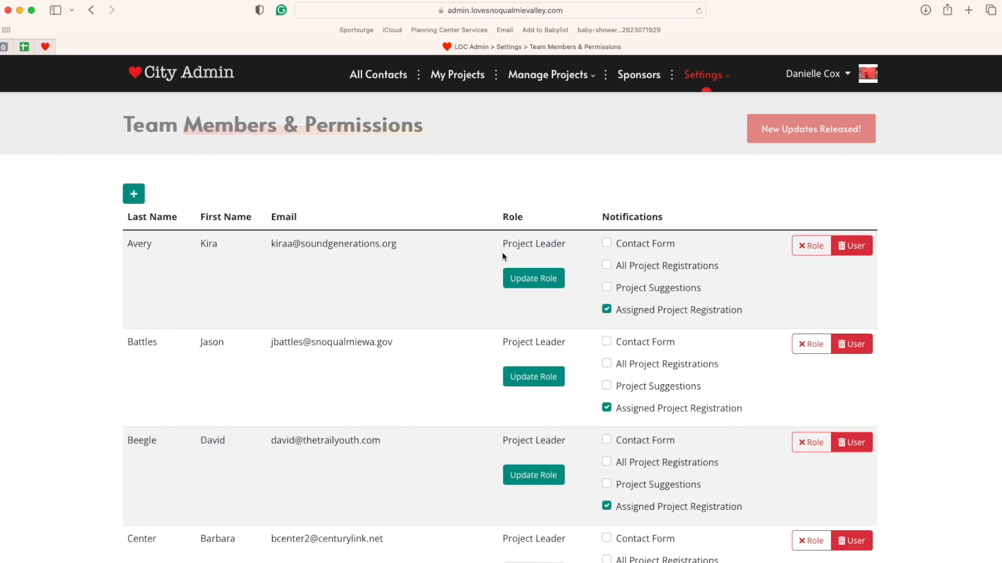
# - Go to the Projects list and show the Love Snoqualmie Valley Volunteer Day projects
pyautogui.moveTo(547, 75)
pyautogui.click(529, 151)
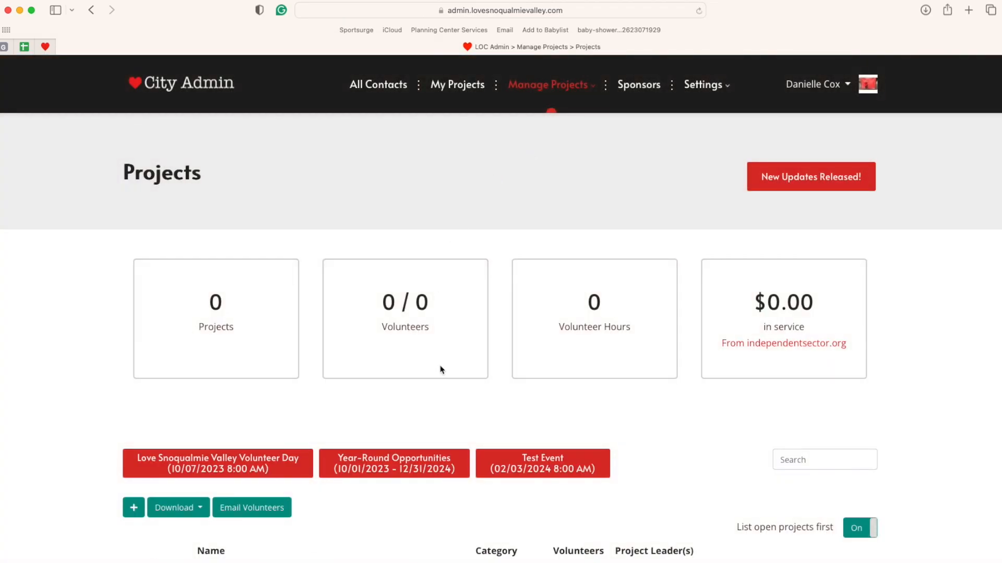
pyautogui.scroll(-5, 440, 369)
pyautogui.click(543, 297)
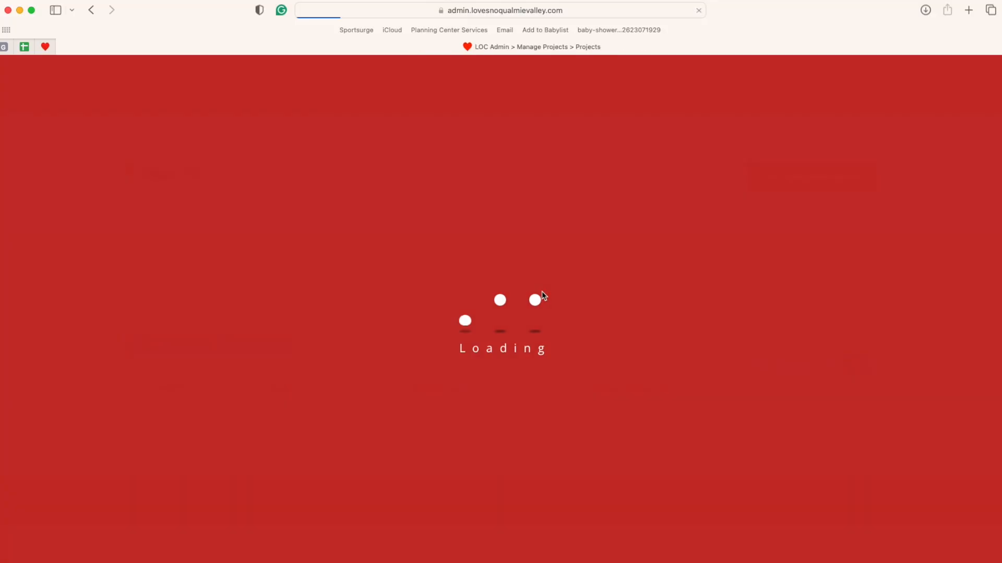
pyautogui.scroll(-3, 605, 328)
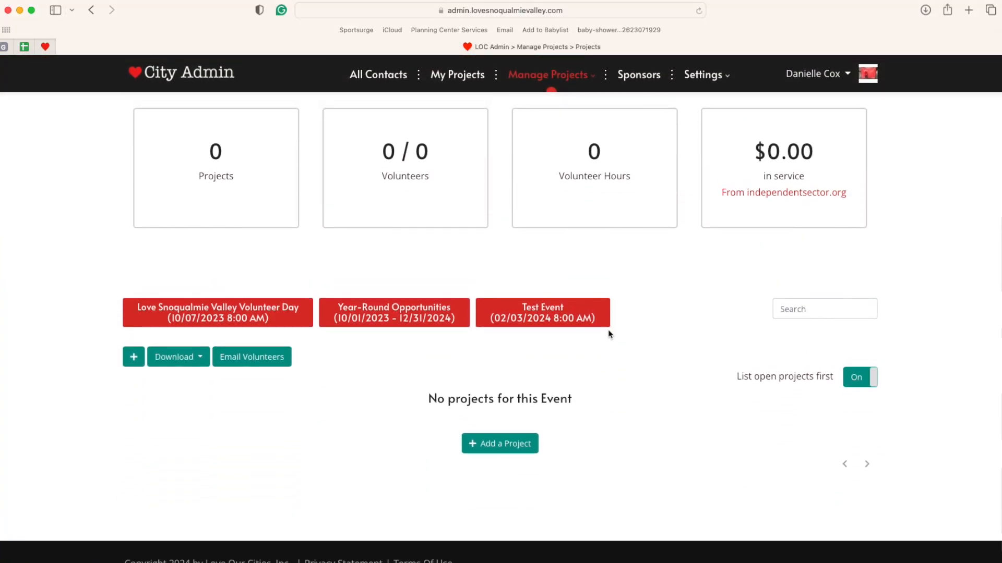
pyautogui.click(259, 313)
# - Open the Day-Of Media Team! project to view its three registered adult volunteers
pyautogui.scroll(-3, 400, 386)
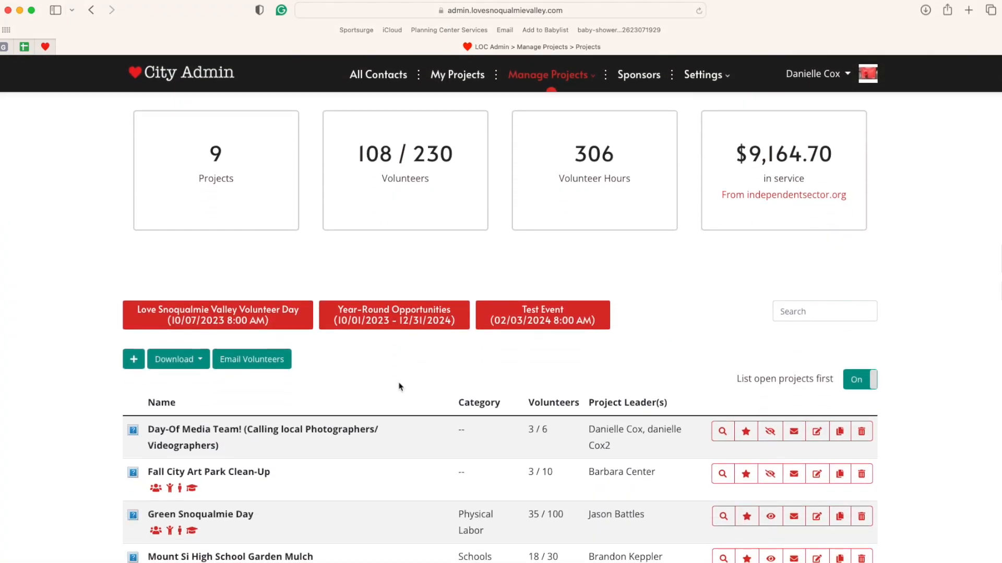
pyautogui.scroll(-1, 549, 431)
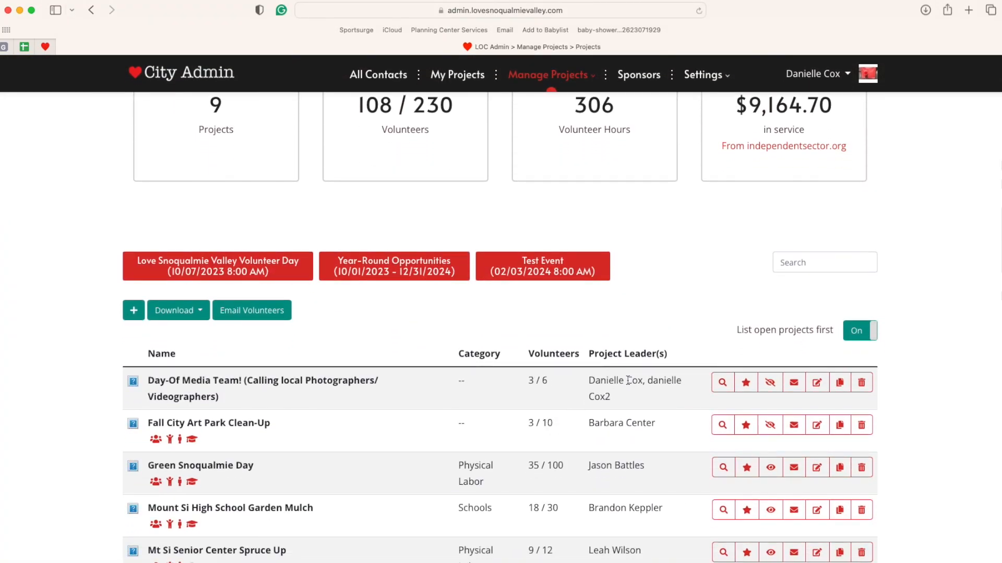
pyautogui.click(722, 386)
pyautogui.scroll(-10, 684, 439)
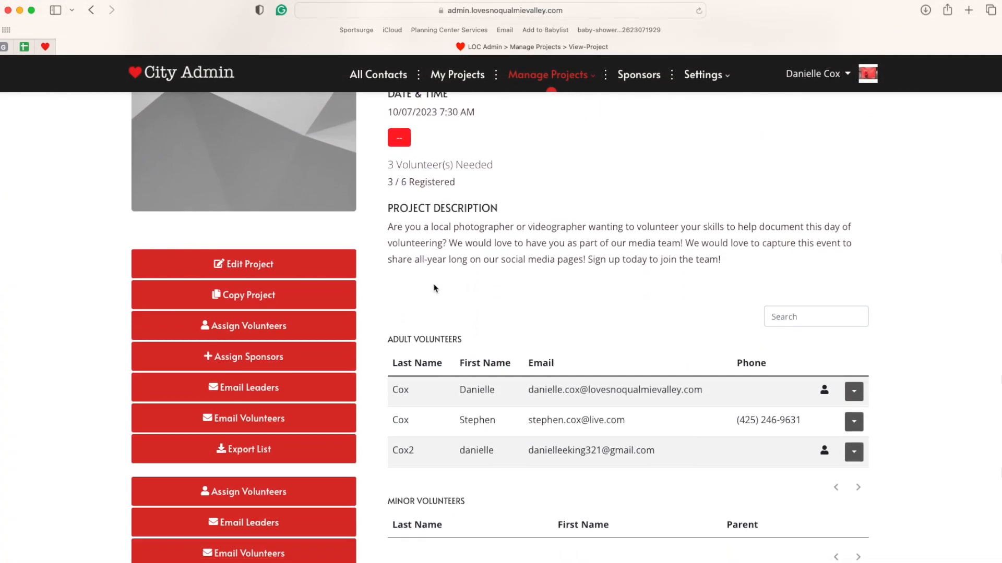
pyautogui.scroll(2, 425, 284)
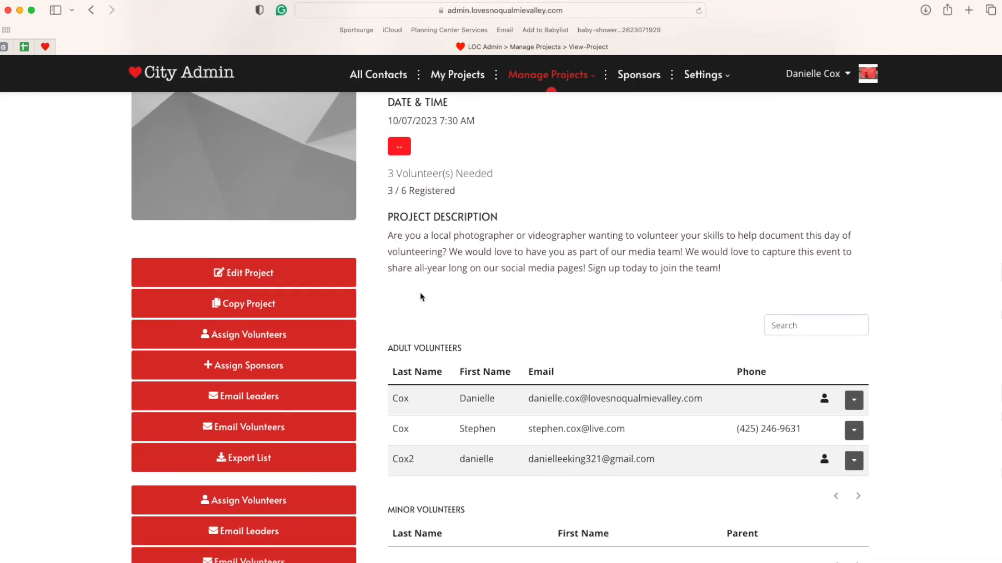
pyautogui.click(252, 340)
pyautogui.click(420, 196)
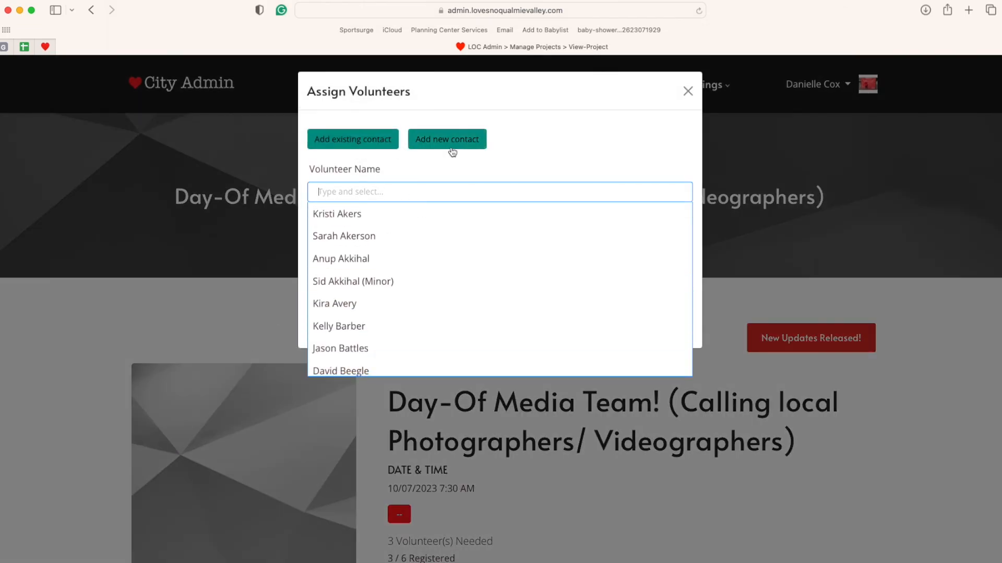
pyautogui.click(410, 239)
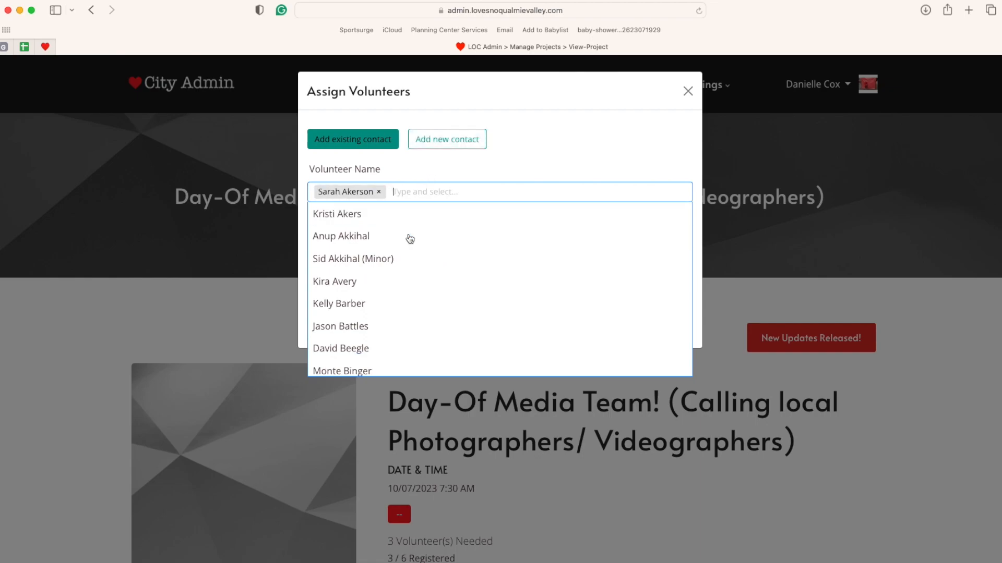
pyautogui.click(497, 175)
pyautogui.click(312, 261)
pyautogui.click(311, 238)
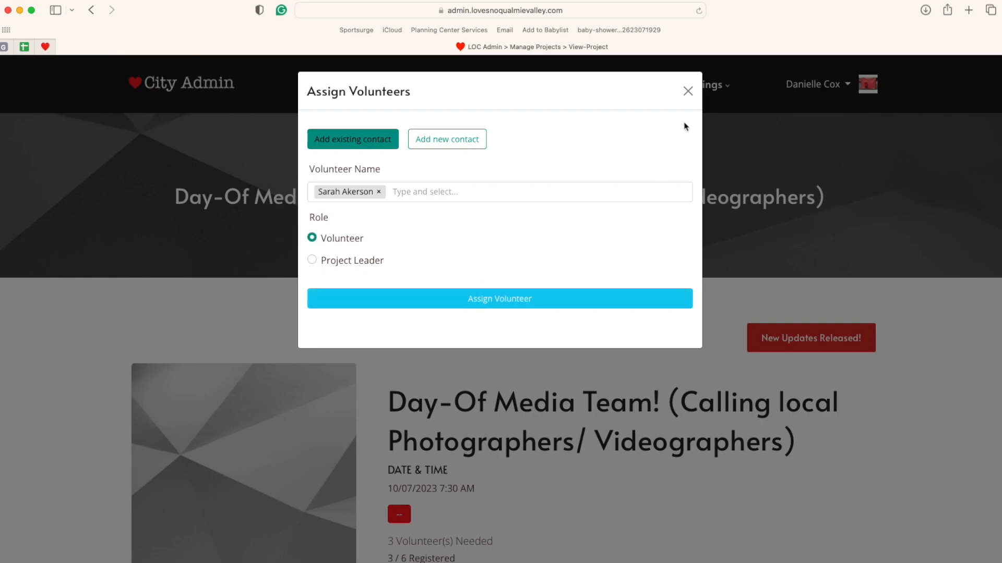
pyautogui.click(688, 91)
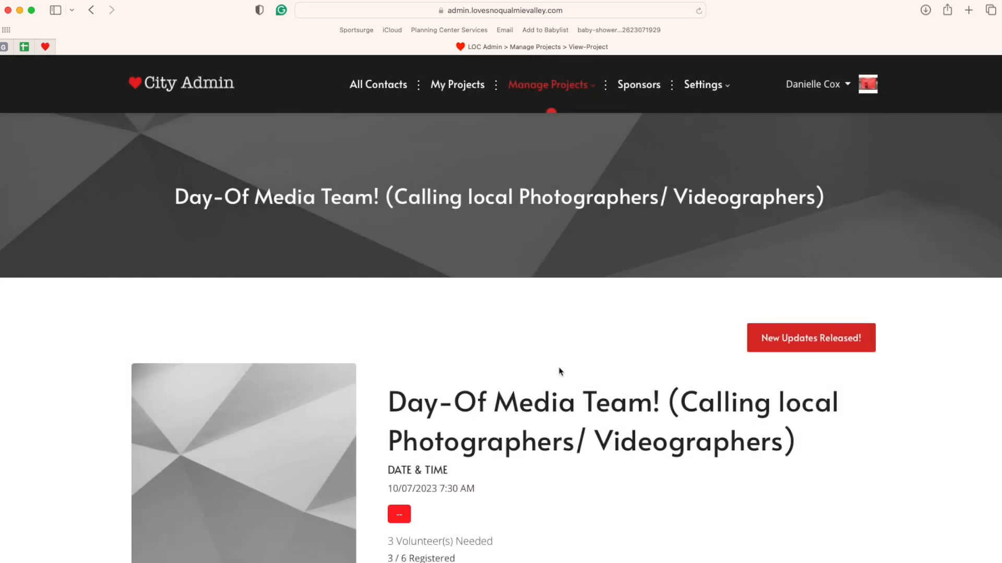
# - Go back to Team Members & Permissions through the Settings menu to see Project Leaders
pyautogui.moveTo(722, 95)
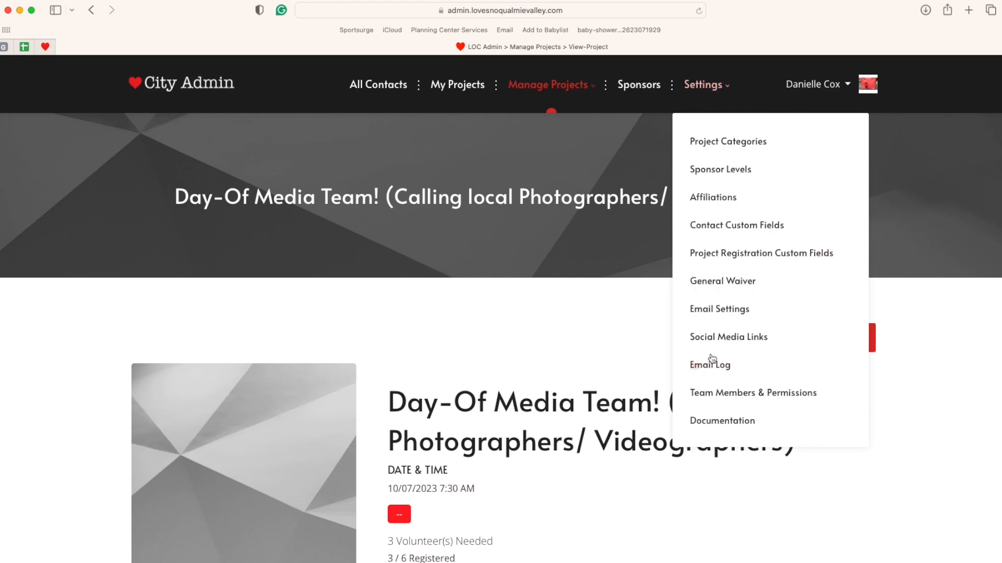
pyautogui.click(717, 399)
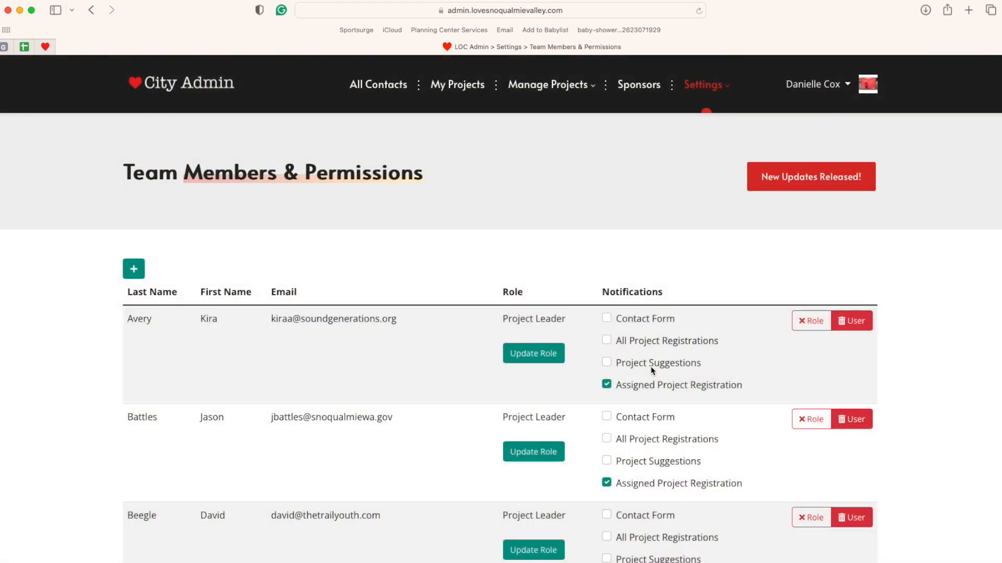